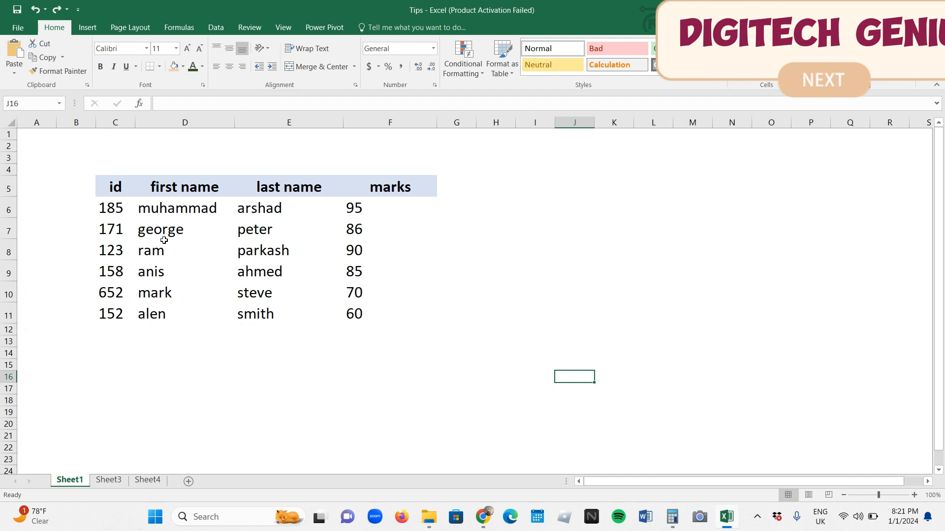
Change the font of the whole student table, C5:F11, to Algerian
left_click(120, 191)
left_click_drag(120, 192, 369, 312)
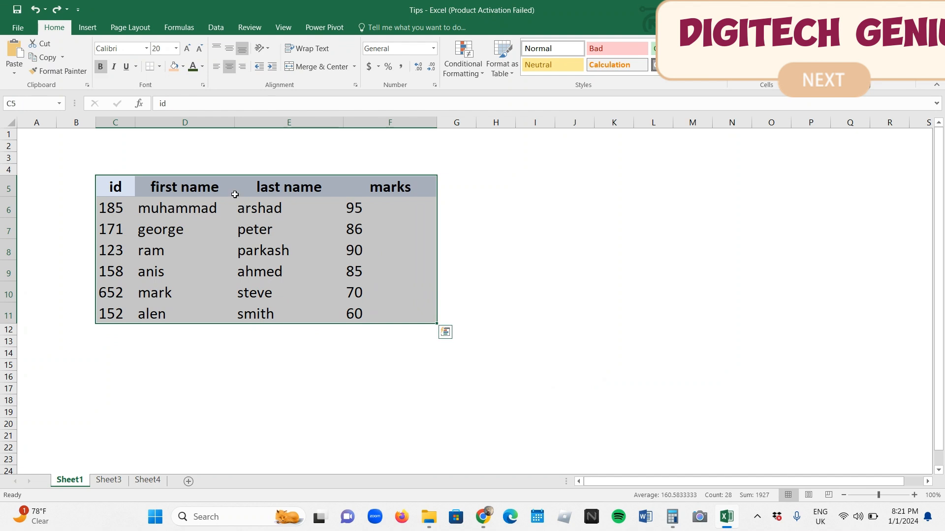
left_click(148, 49)
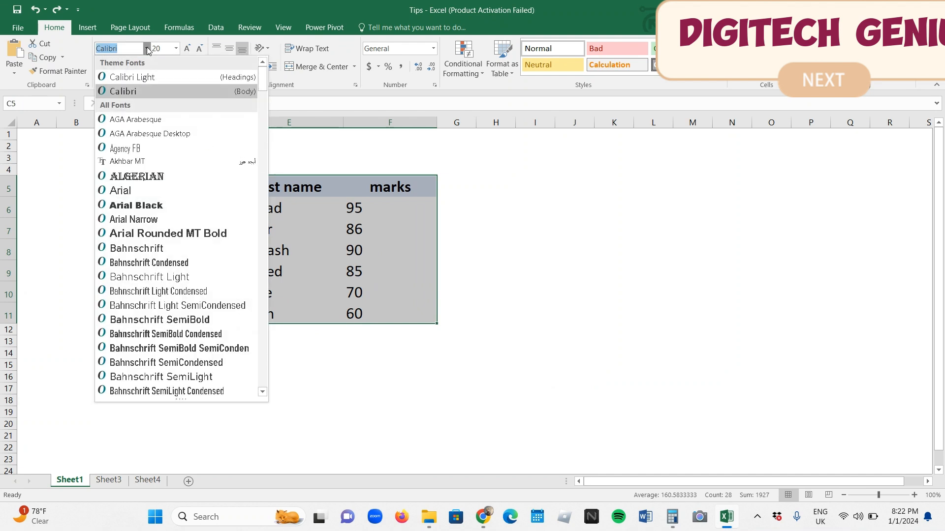
left_click(175, 176)
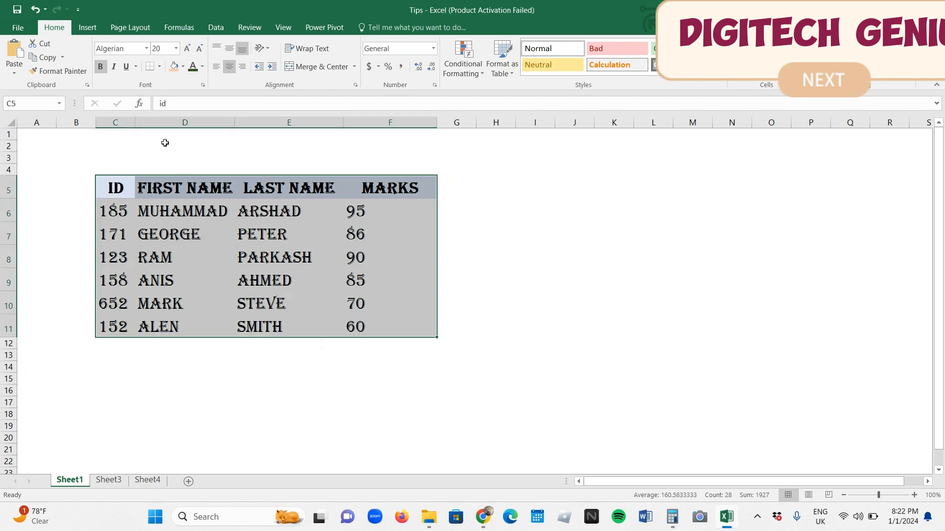
left_click(147, 49)
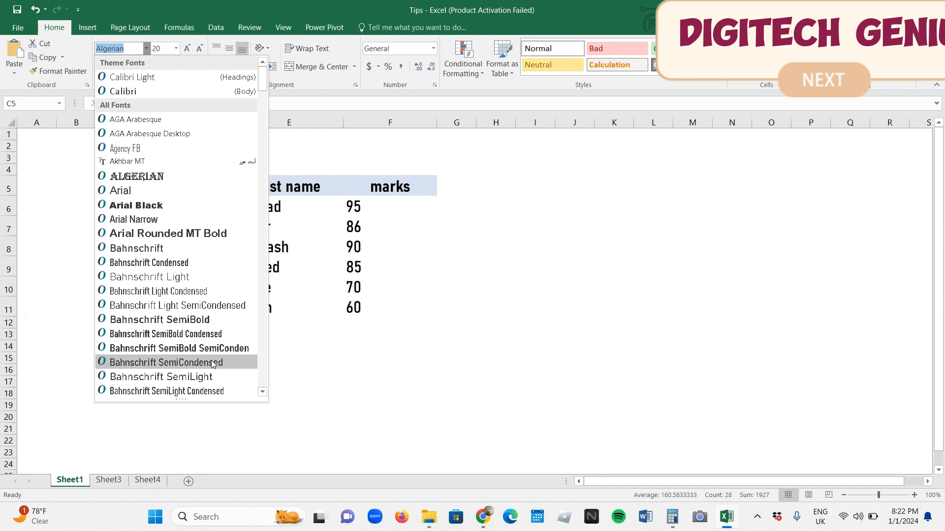
left_click(173, 180)
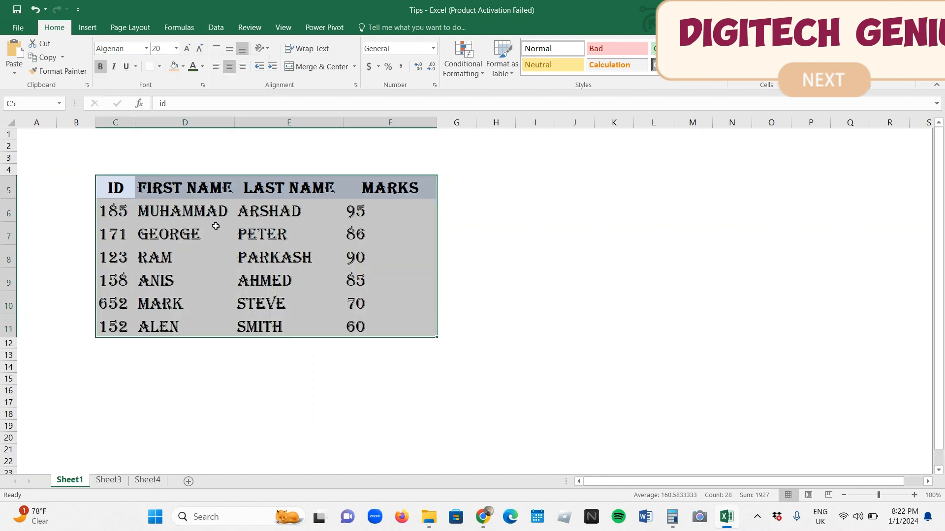
left_click(388, 317)
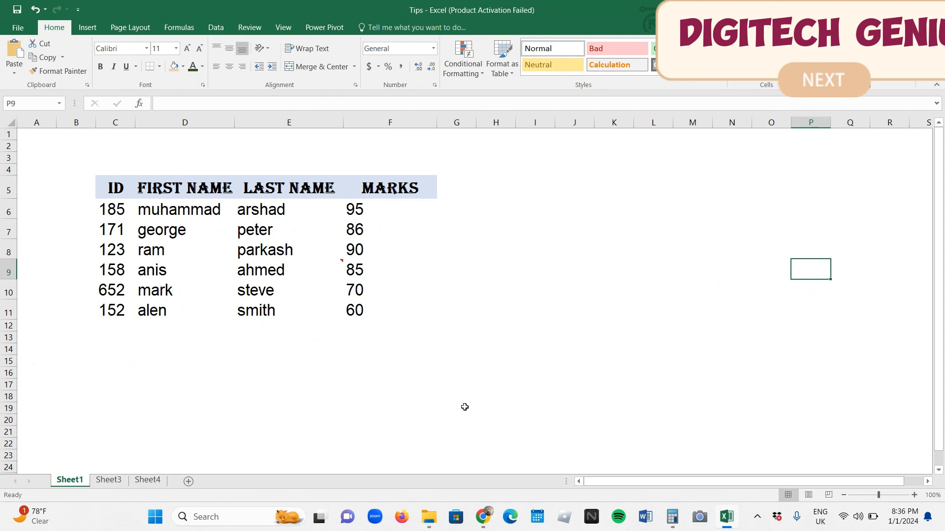
Start a data validation input message for the first last-name cell, E6, with the title INSTRUCTION
left_click(171, 213)
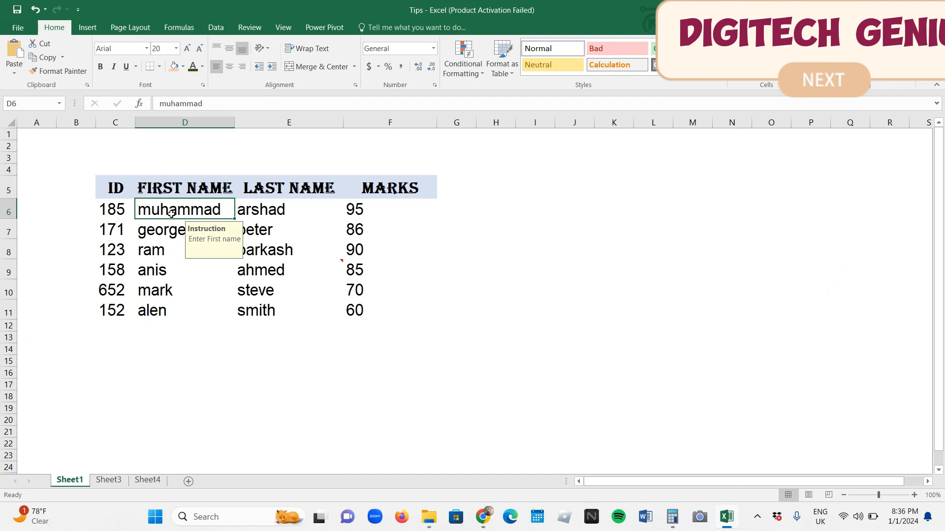
left_click(265, 212)
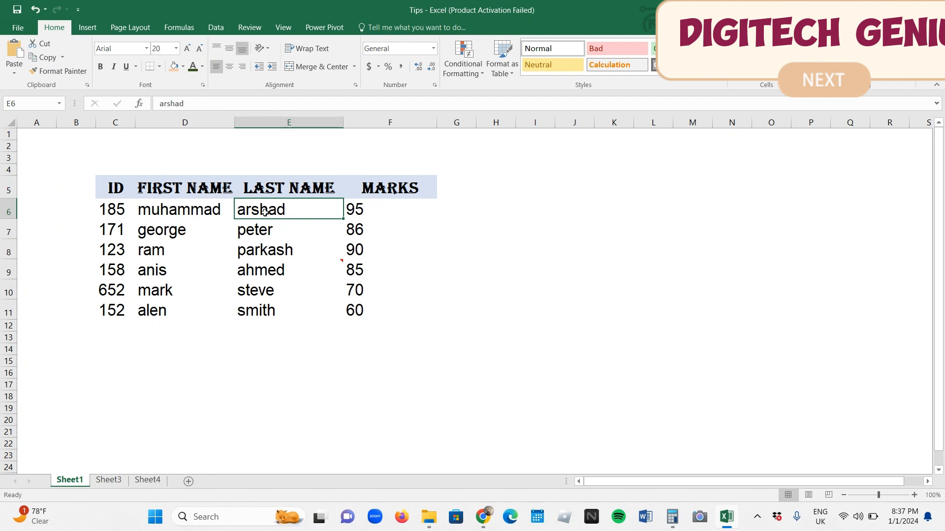
left_click(221, 28)
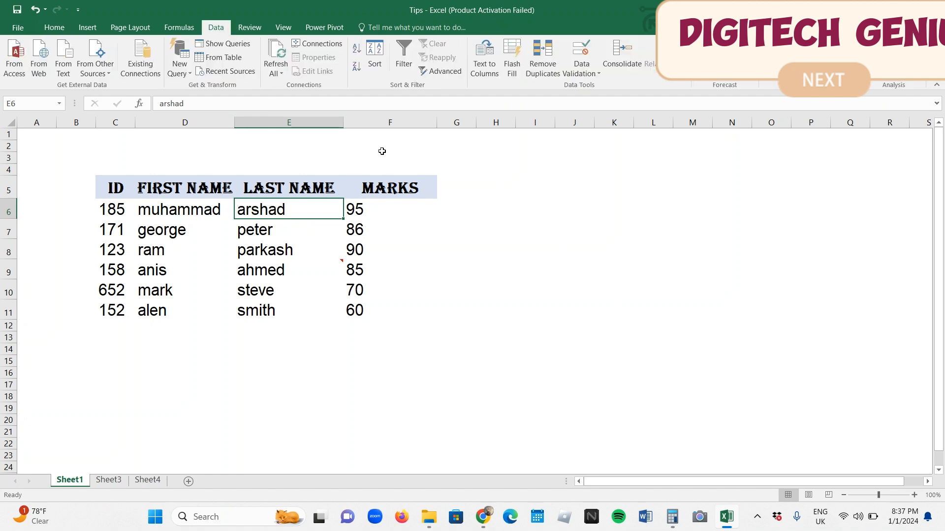
left_click(588, 76)
left_click(593, 87)
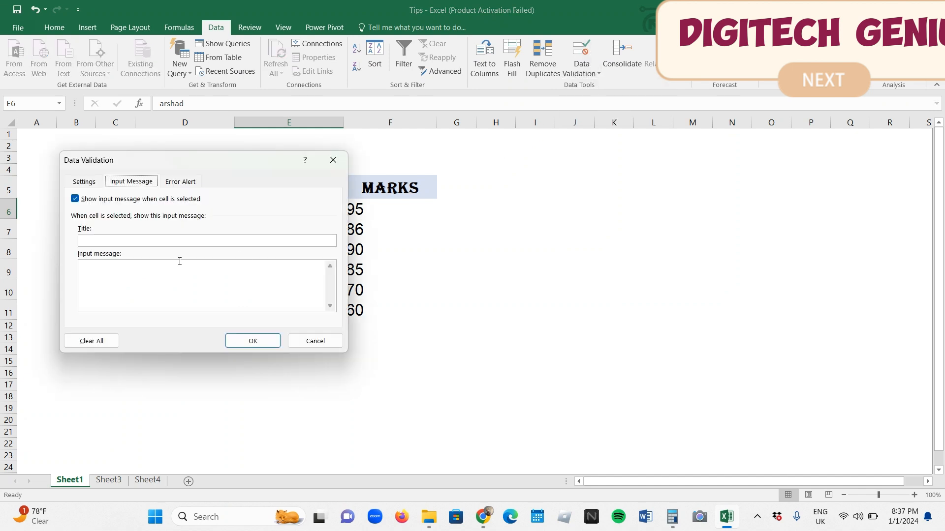
left_click(145, 241)
key("Caps_Lock")
type("INS")
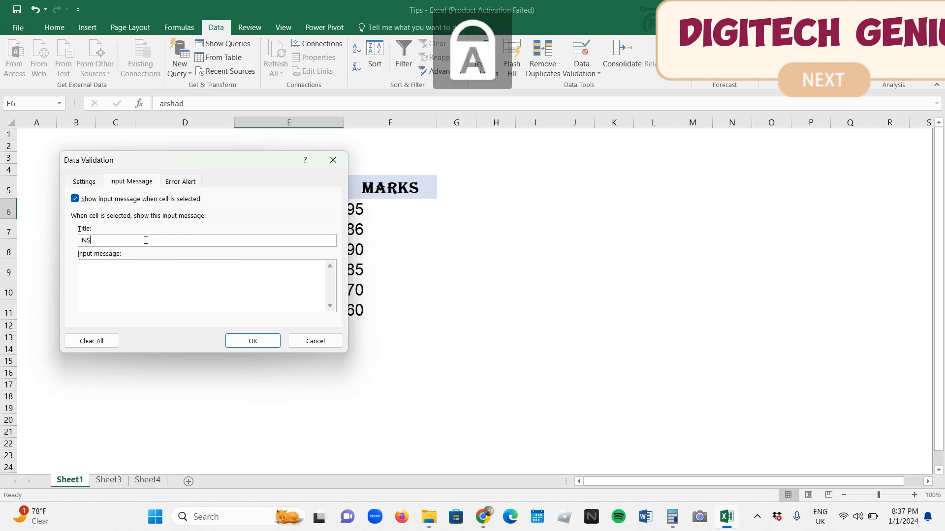
type("TRUCTION")
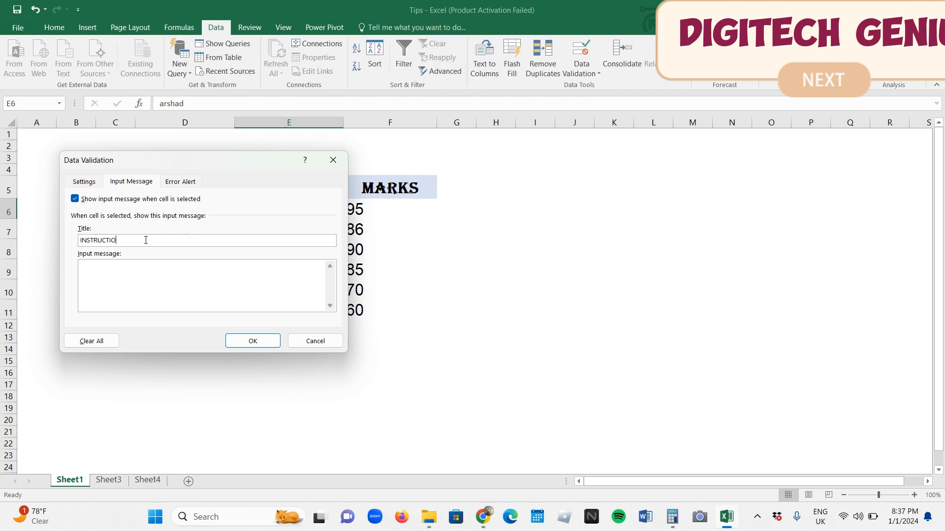
Set the input message text to ENTER THE LAST NAME, apply it, and check the prompt on cell E6
left_click(156, 277)
type("ENTER THE LAST NAME")
left_click(270, 340)
left_click(269, 342)
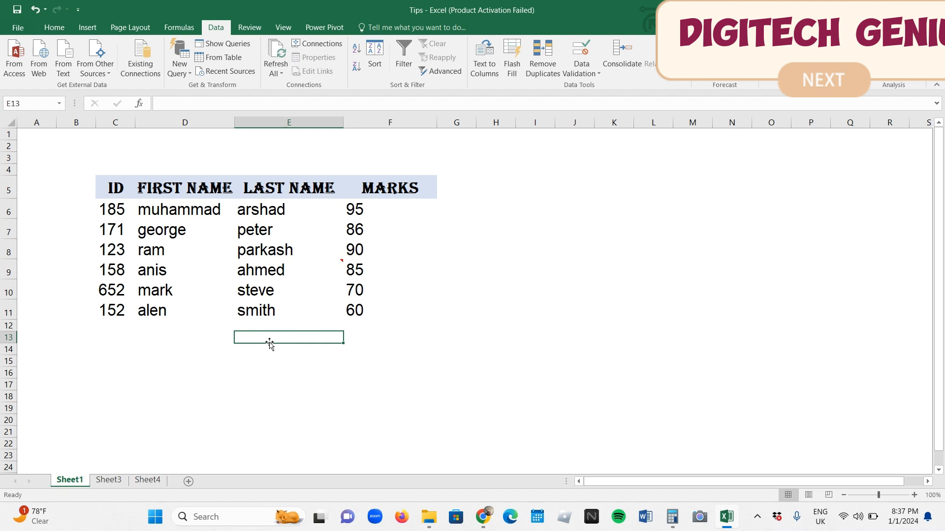
left_click(262, 216)
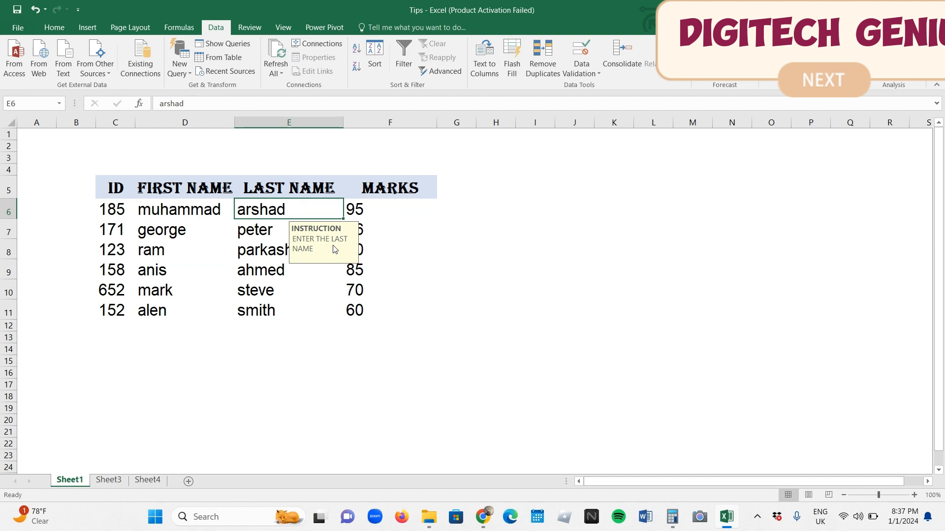
left_click(481, 276)
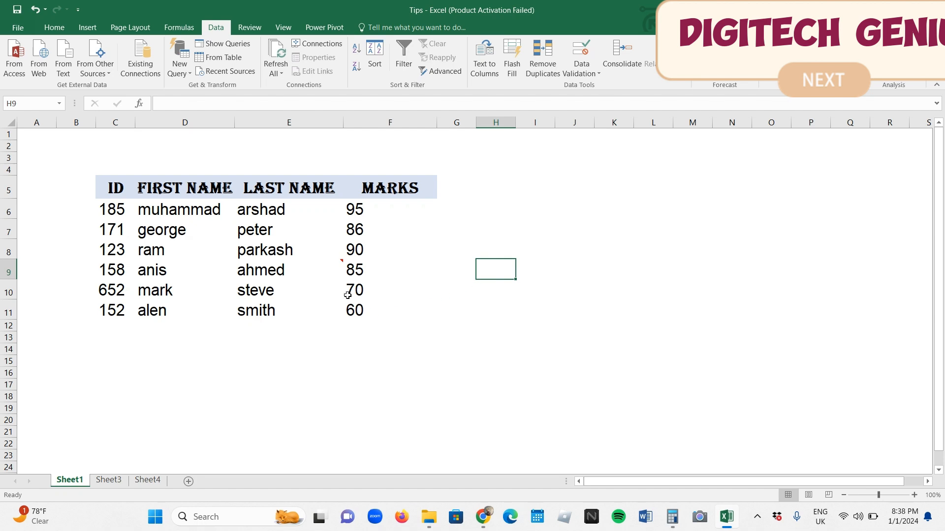
Add a new comment to cell E6 and delete the default author name from it
mouse_move(282, 275)
left_click(303, 211)
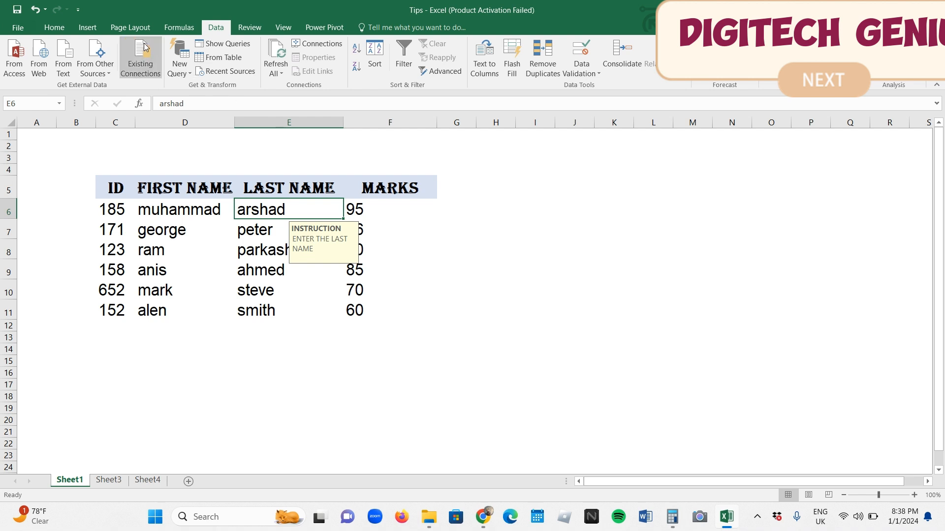
left_click(251, 26)
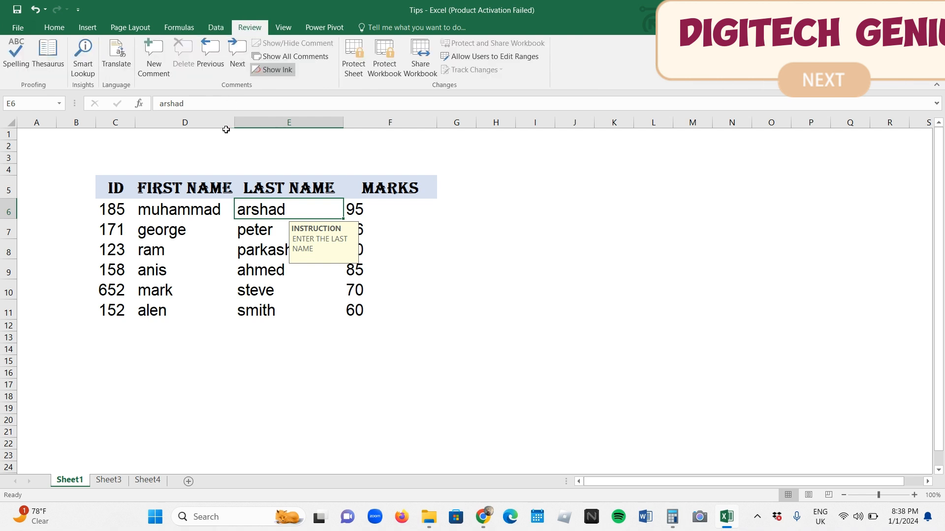
left_click(155, 69)
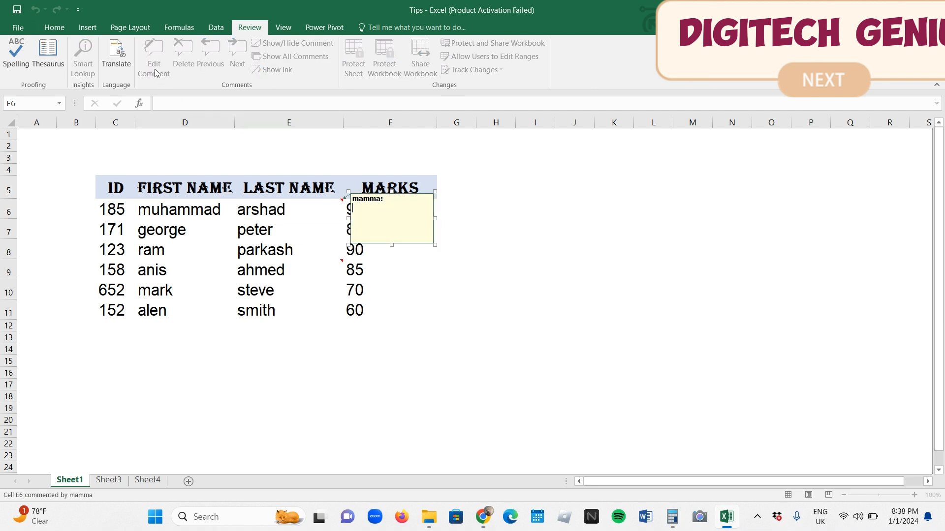
left_click(418, 205)
key("BackSpace")
key("BackSpace")
key("BackSpace")
key("BackSpace")
key("BackSpace")
key("BackSpace")
left_click(415, 249)
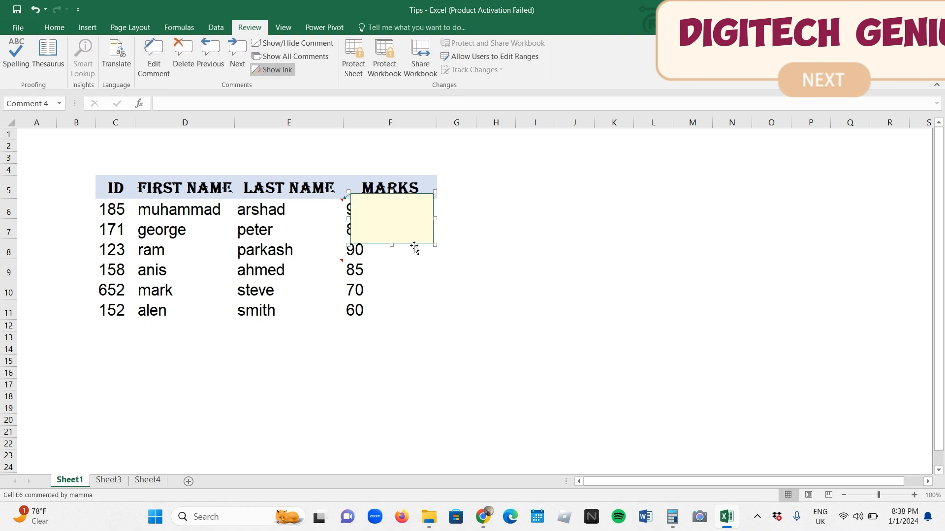
Open the picture options of the fill effects for the E6 comment's background colour
right_click(414, 249)
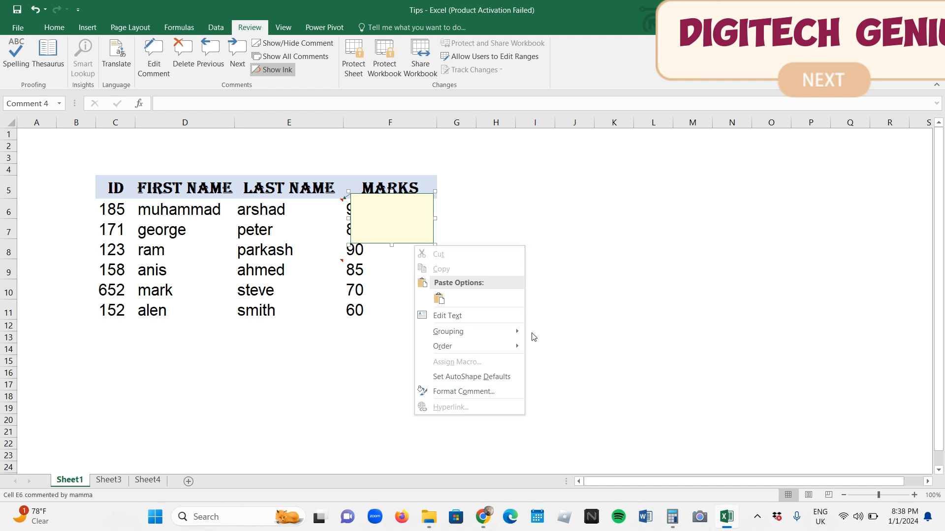
left_click(502, 396)
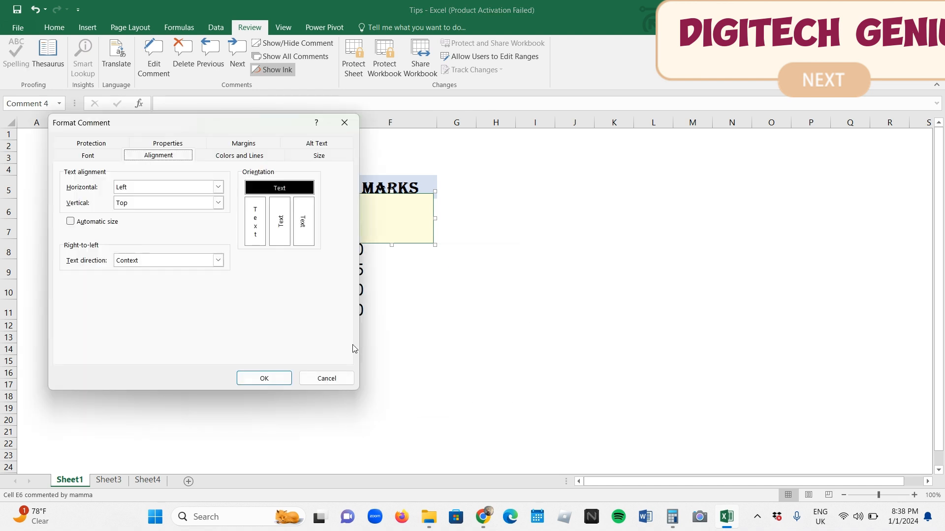
left_click(264, 156)
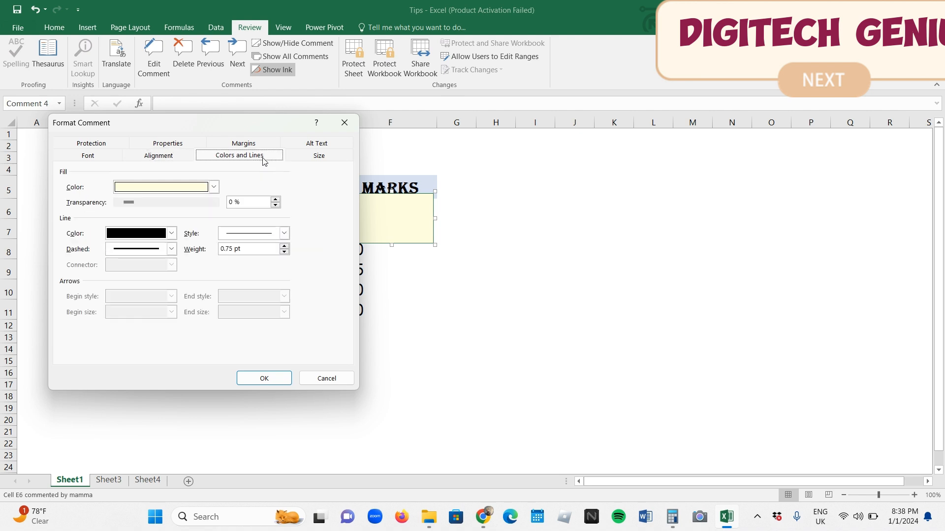
left_click(214, 189)
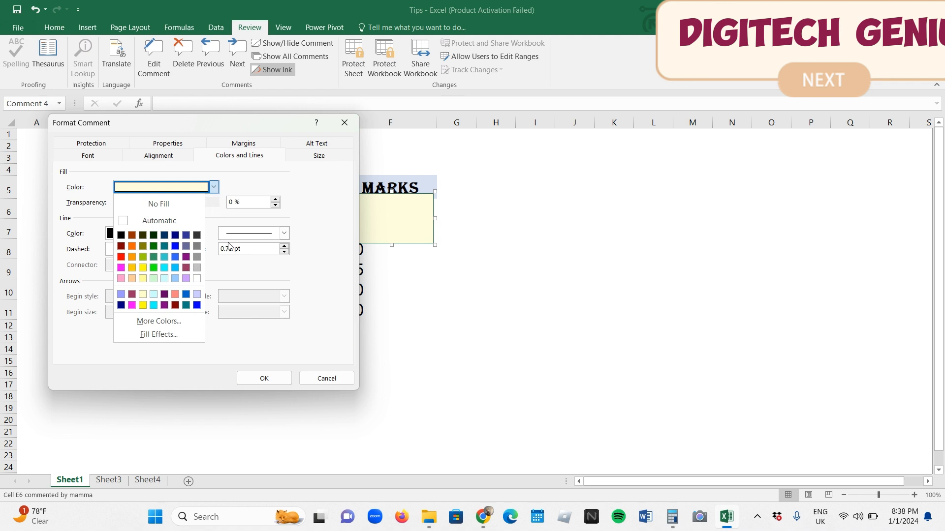
left_click(182, 339)
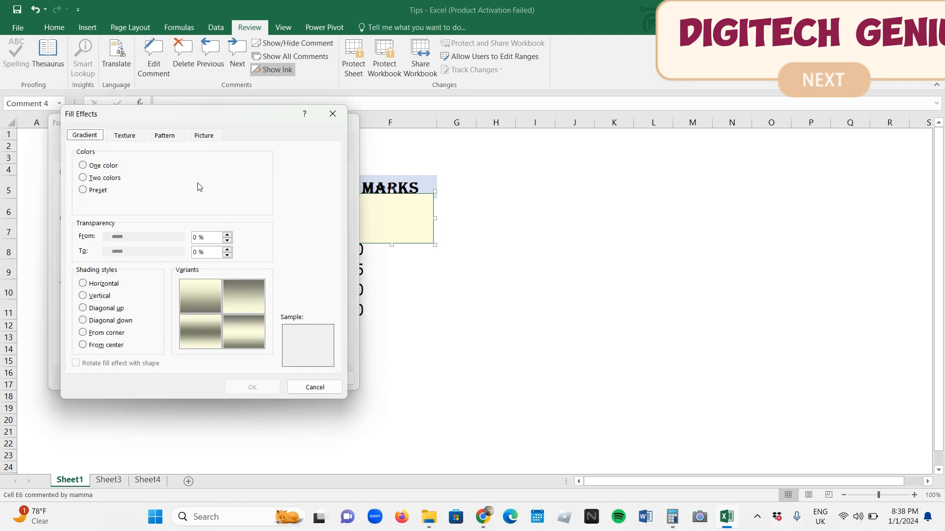
left_click(212, 139)
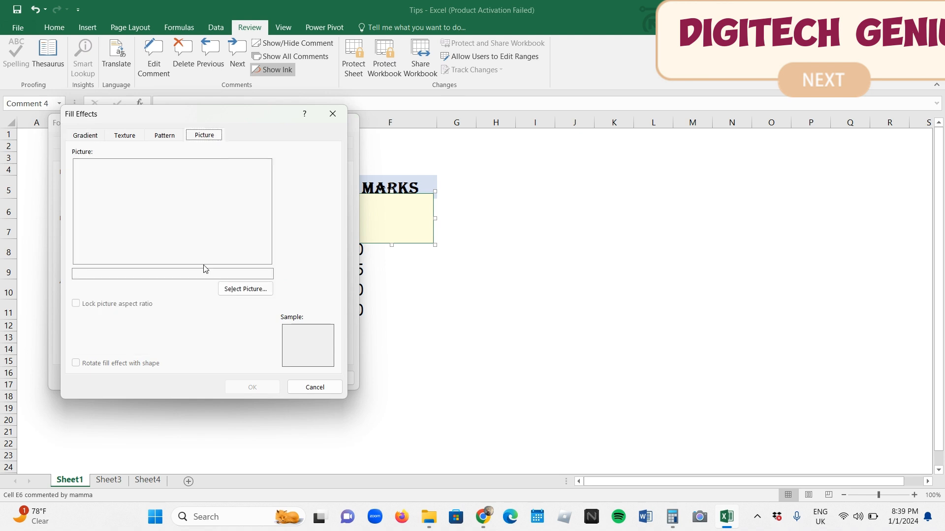
Fill the E6 comment with the picture file image1 from the Desktop and apply the formatting
left_click(231, 289)
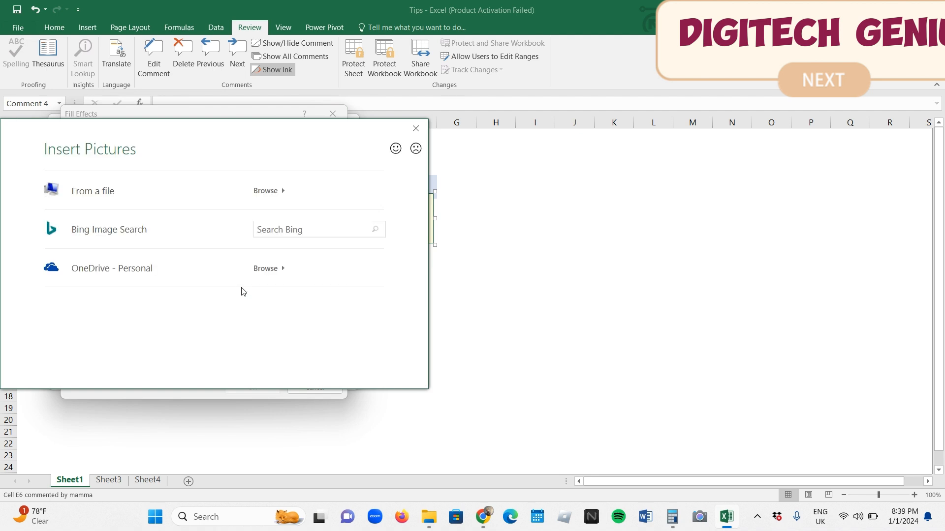
left_click(141, 201)
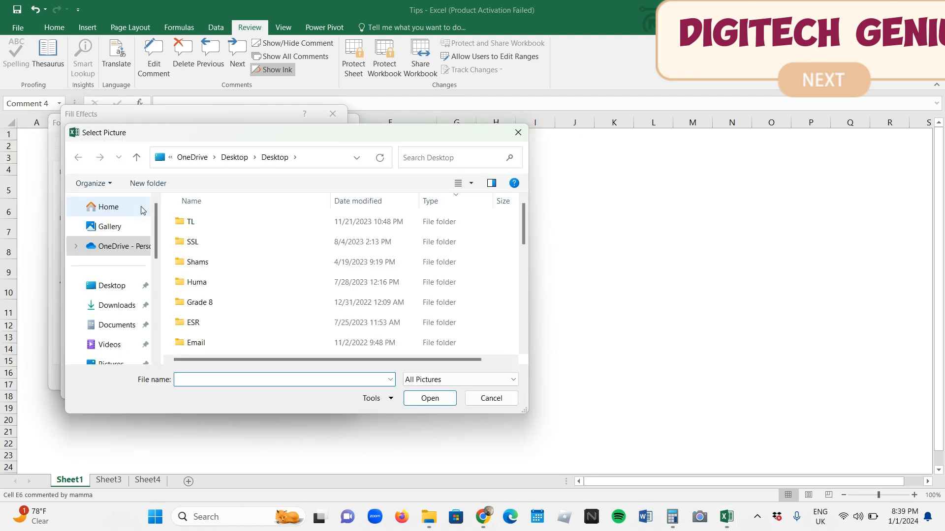
left_click(122, 294)
left_click(214, 280)
key("i")
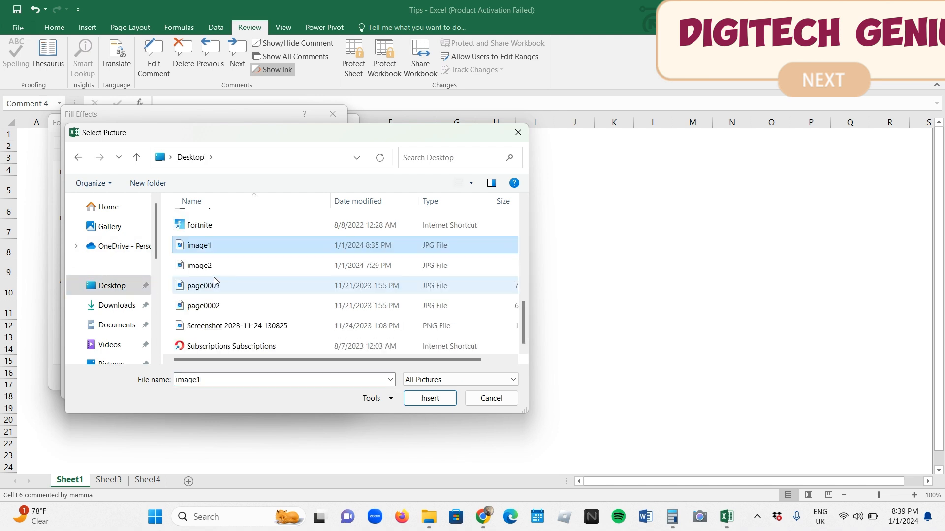
left_click(414, 400)
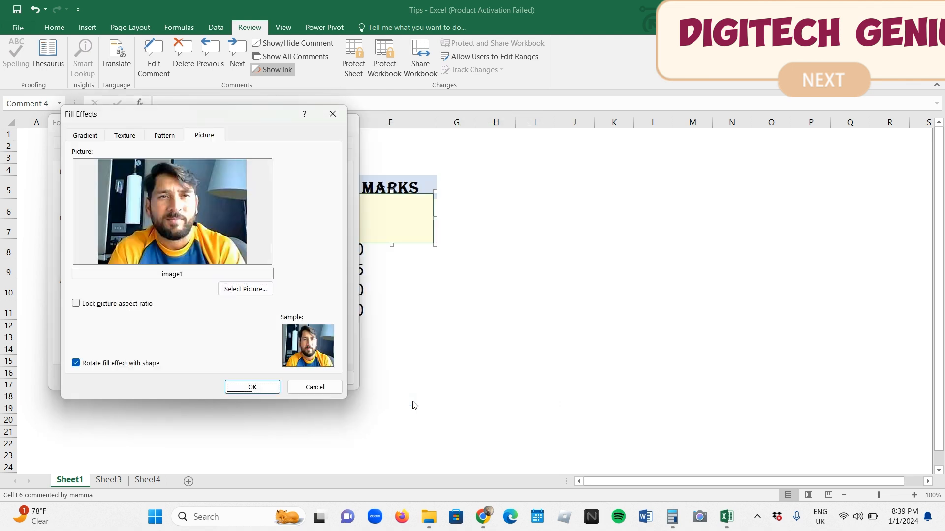
left_click(269, 388)
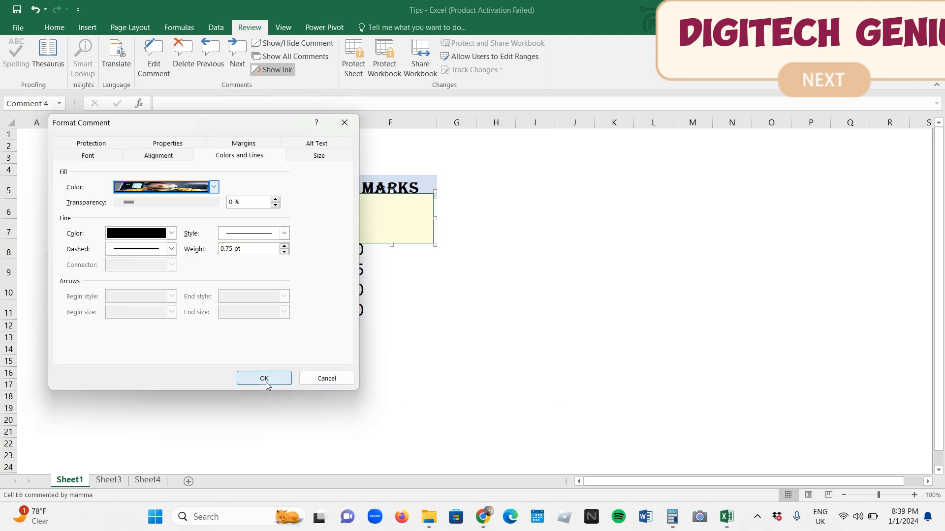
left_click(264, 379)
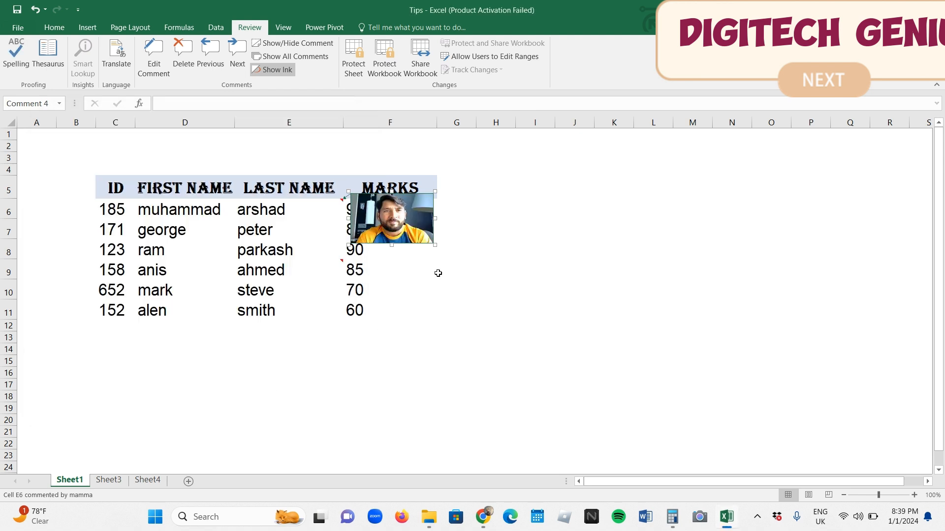
Shrink the picture comment box of E6 to about two thirds of its width and leave the comment
left_click(427, 239)
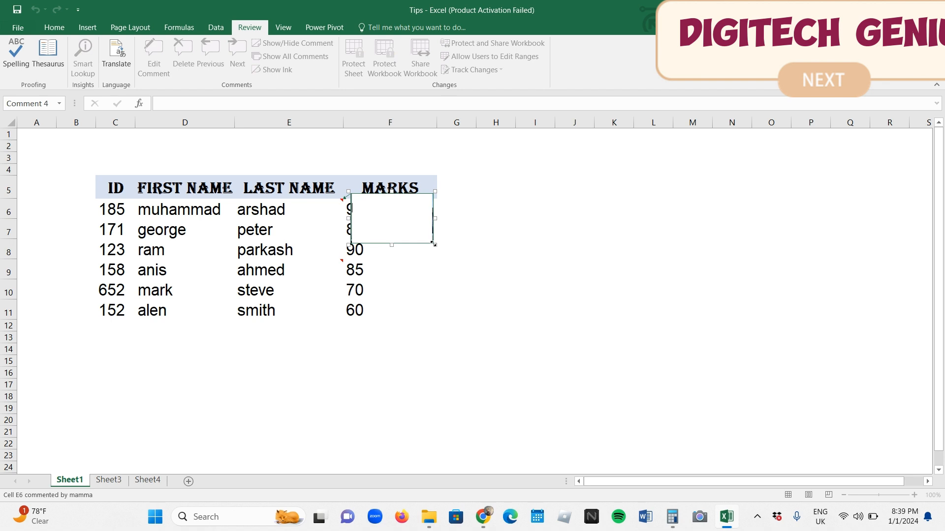
left_click_drag(434, 245, 407, 235)
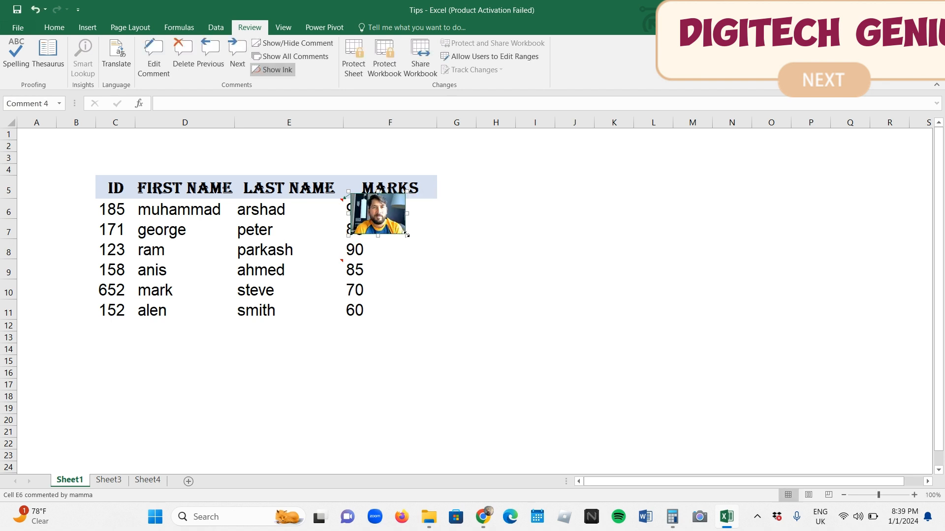
left_click(436, 295)
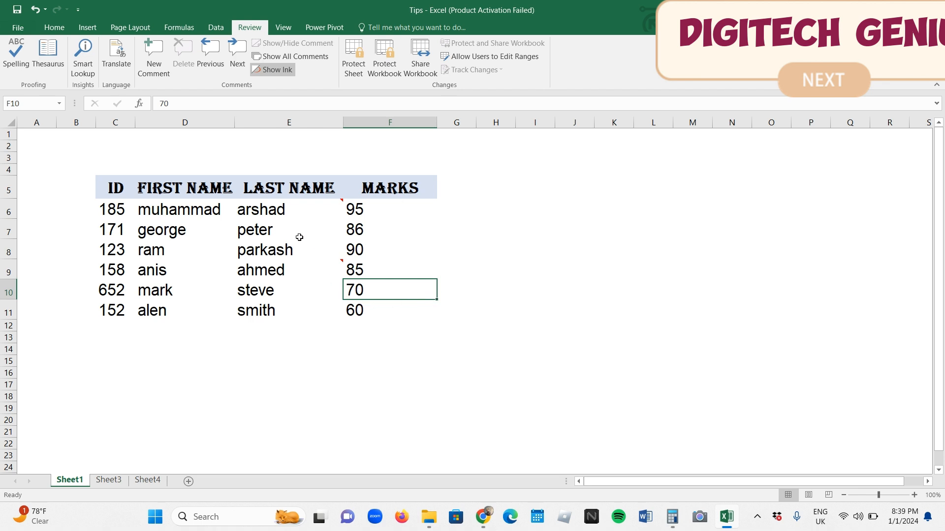
Show all comments on the sheet and hide them again
mouse_move(285, 208)
left_click(295, 56)
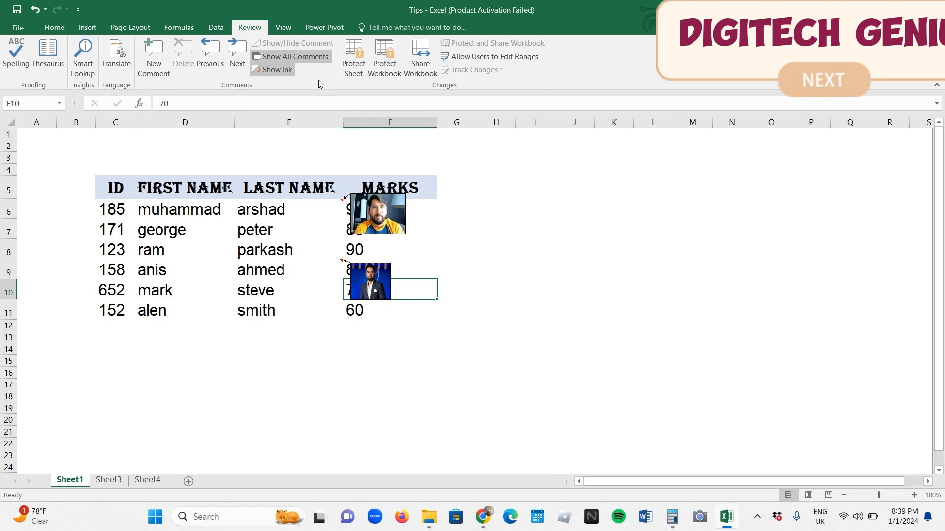
left_click(307, 65)
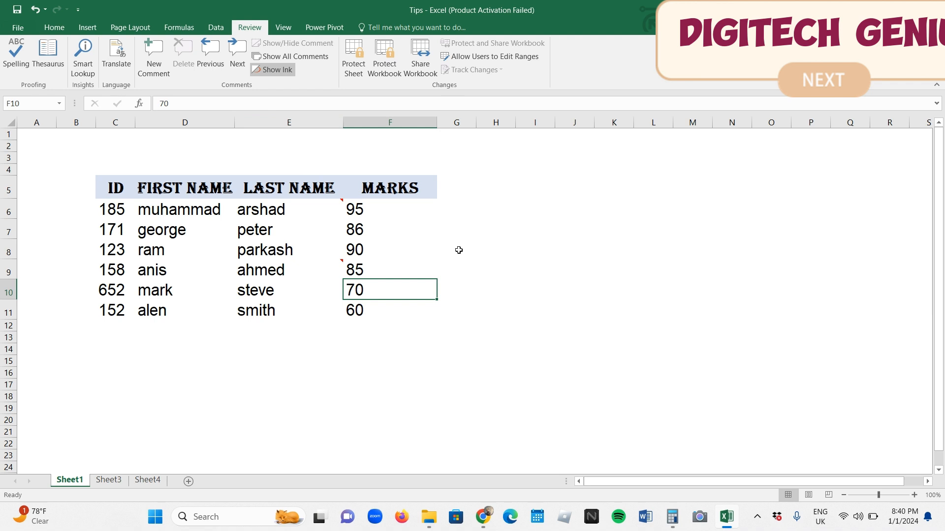
Enter the title REPORT in cell D3 above the student table
key("Left")
key("Up")
key("Left")
key("Up")
key("Up")
key("Up")
key("Up")
key("Up")
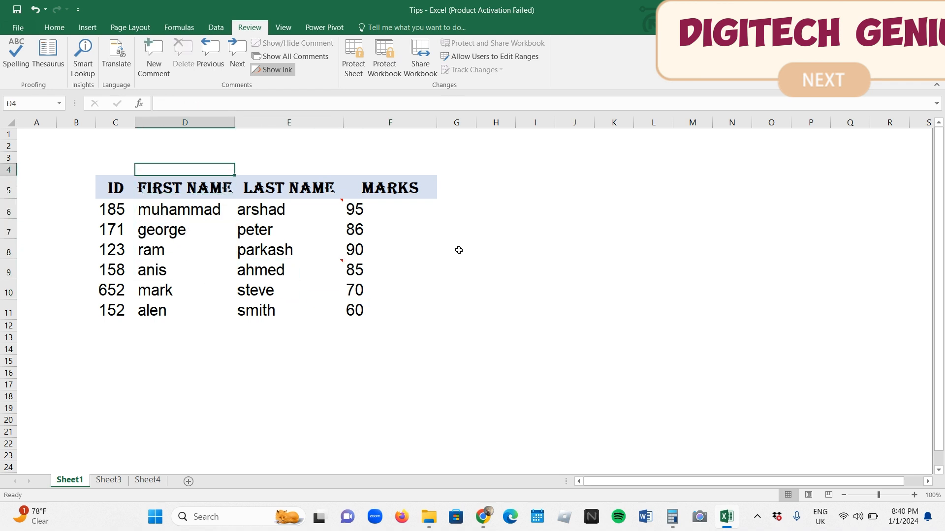
key("Left")
key("Up")
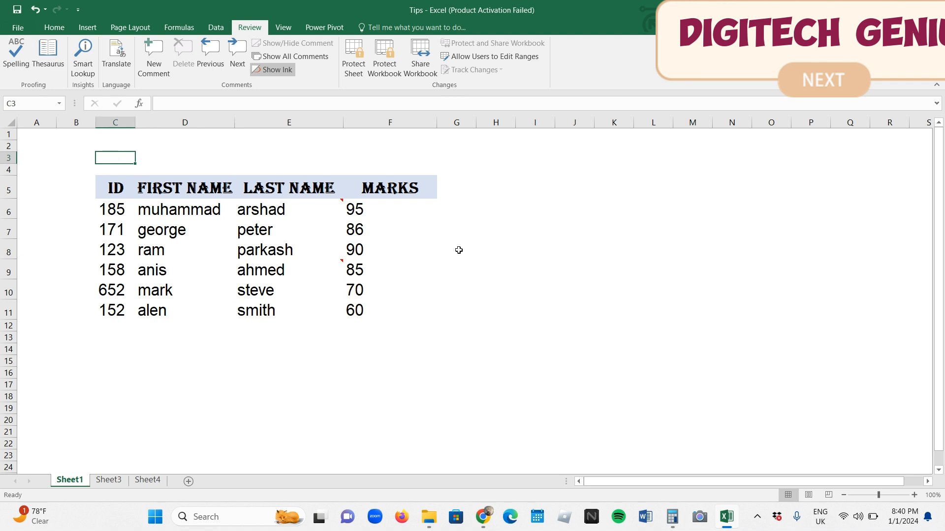
key("Right")
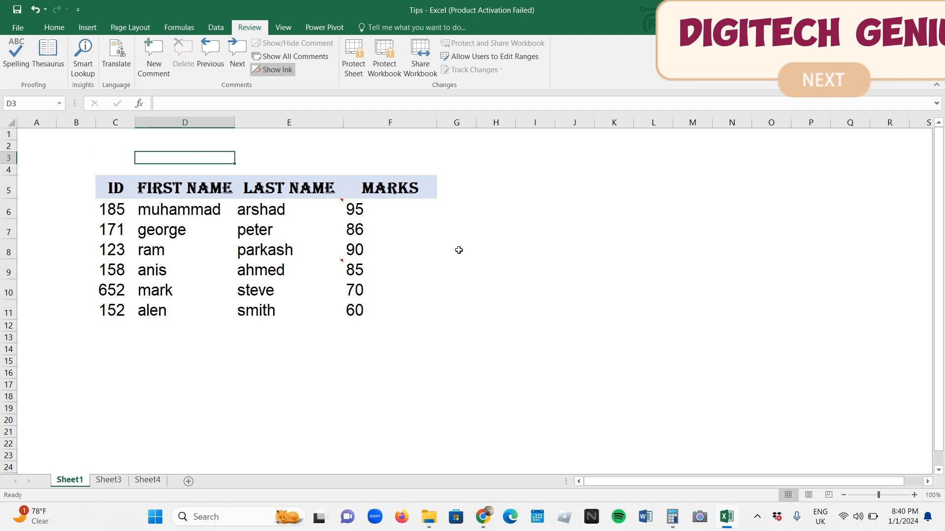
type("REPORT")
key("Return")
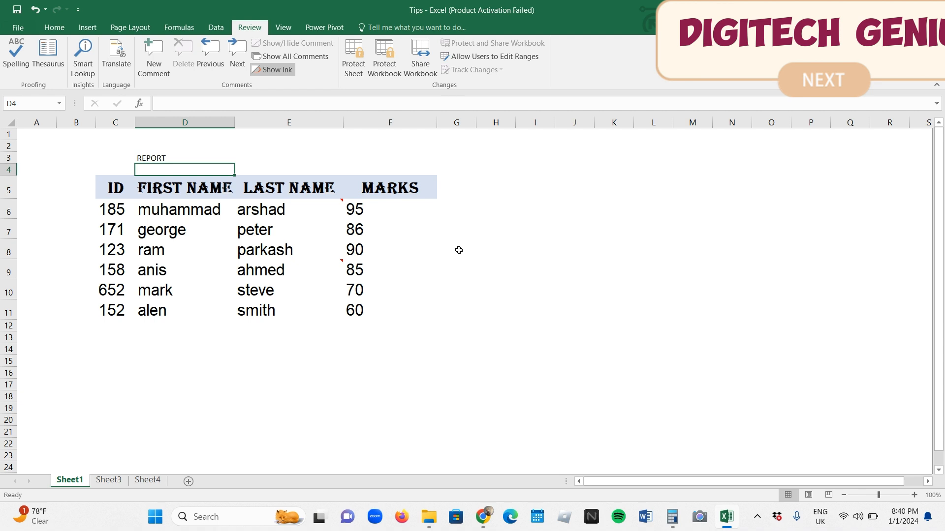
Move the REPORT title from D3 to C3 and select the range C3:F3
key("Up")
key("Left")
key("shift+Right")
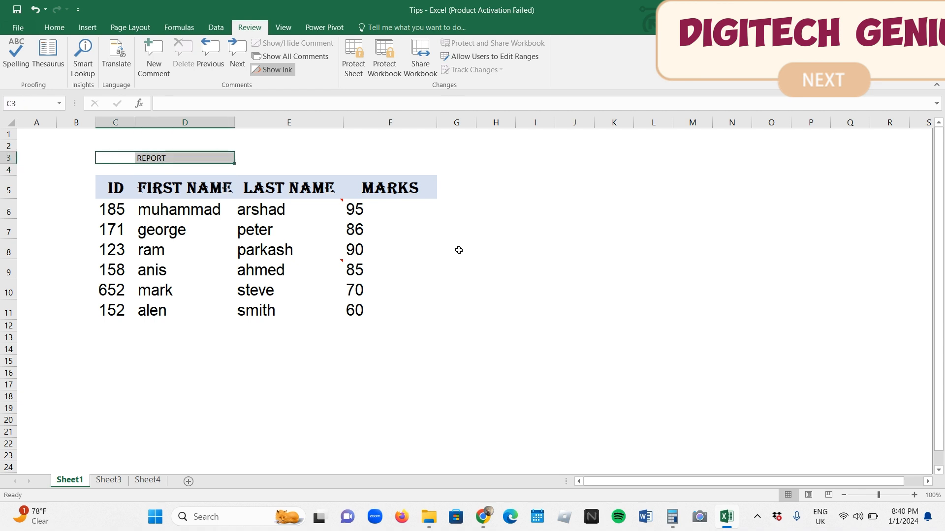
key("Right")
key("ctrl+x")
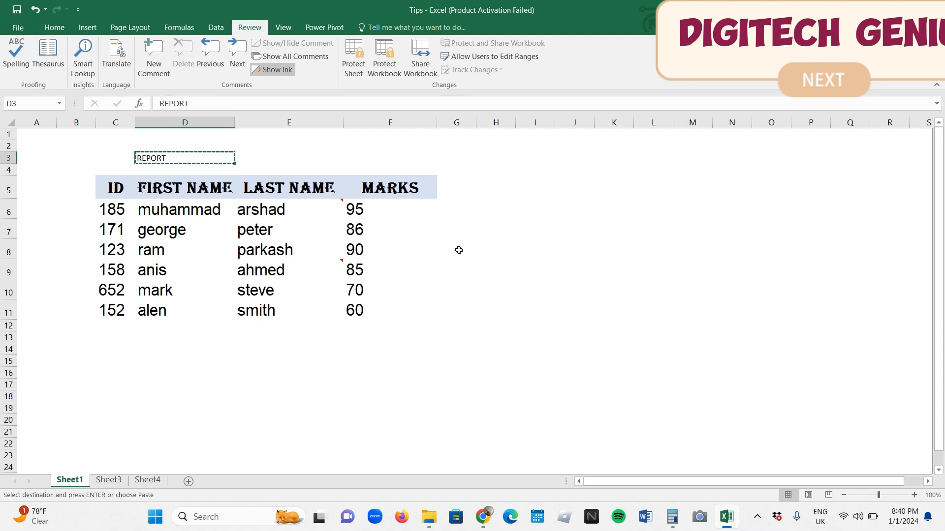
key("Left")
key("ctrl+v")
key("shift+Right")
key("shift+Right")
key("shift+Right")
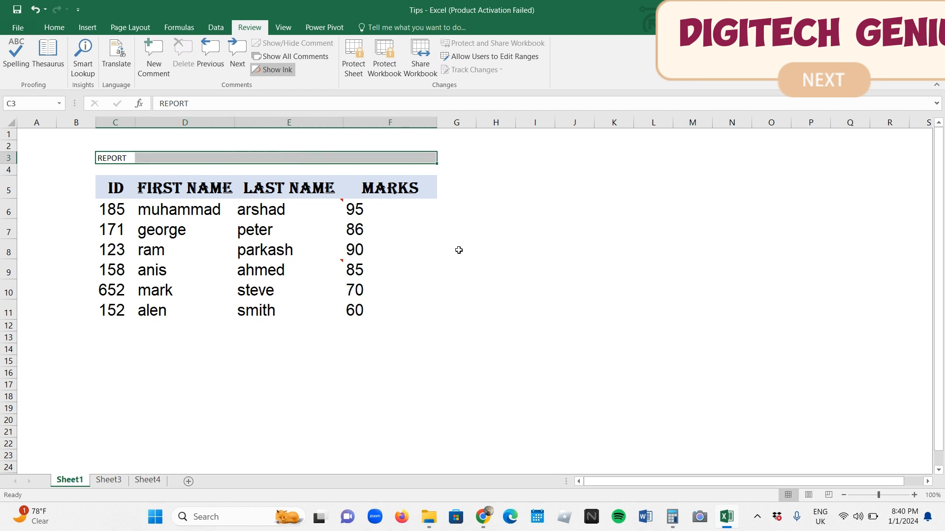
Try Merge & Center on the title range C3:F3 and undo the merge
left_click(54, 28)
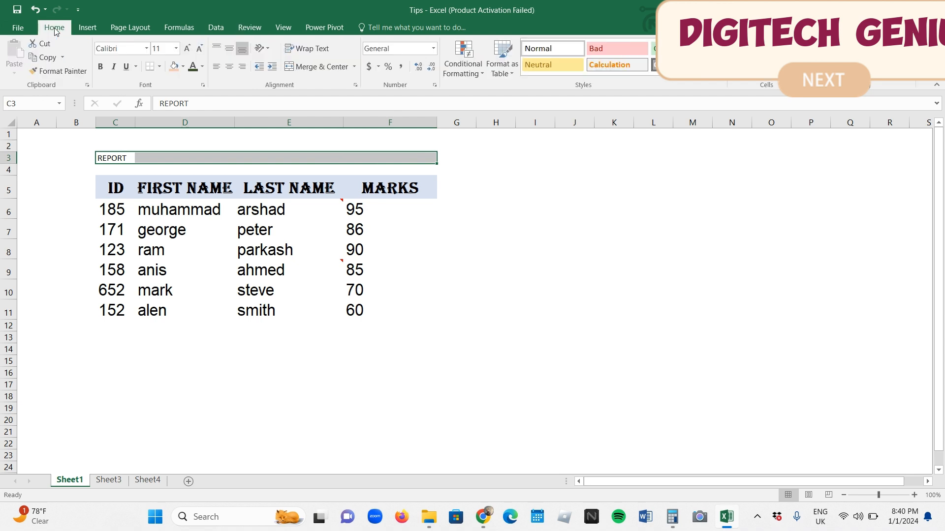
left_click(313, 69)
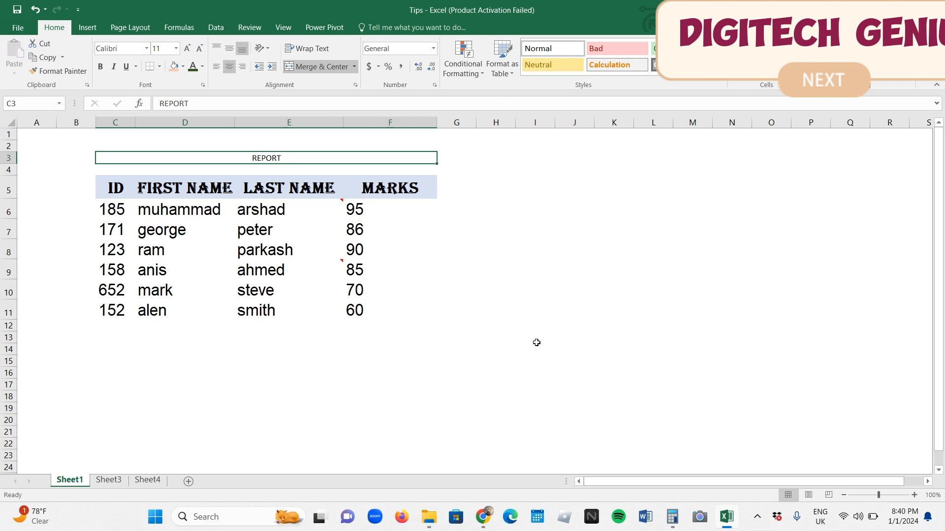
key("ctrl+z")
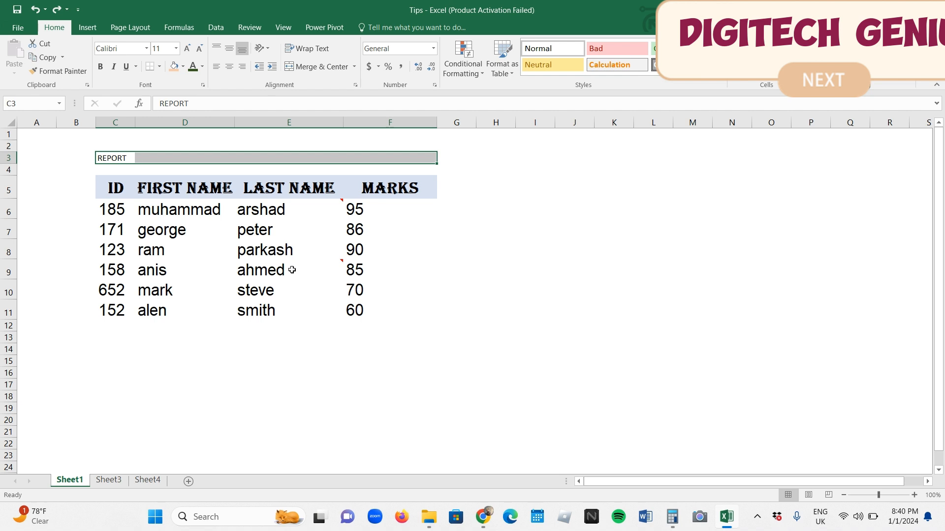
Set the horizontal alignment of C3:F3 to Center Across Selection and deselect the range
right_click(115, 157)
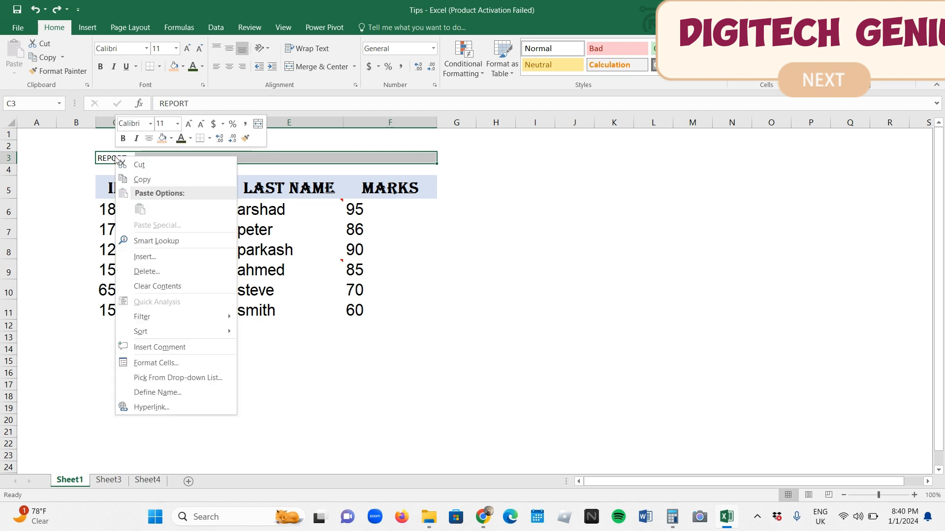
left_click(185, 363)
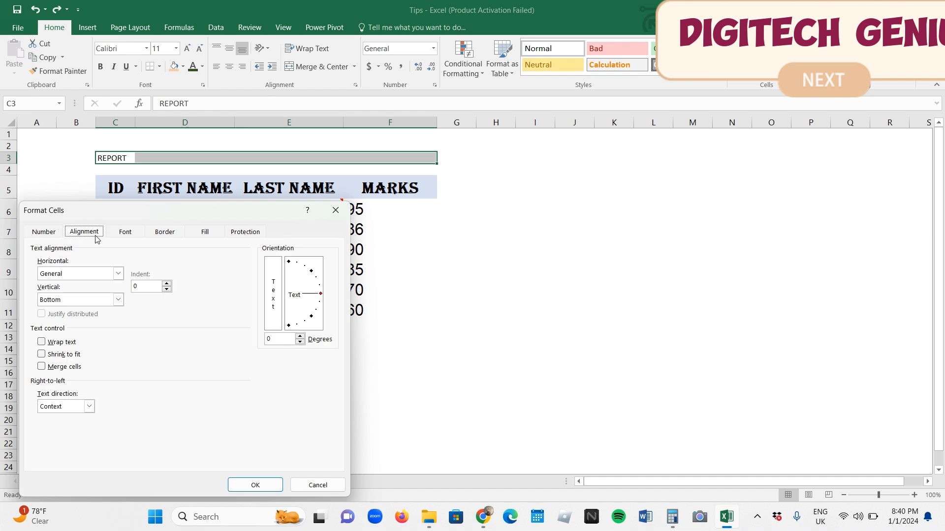
left_click(118, 273)
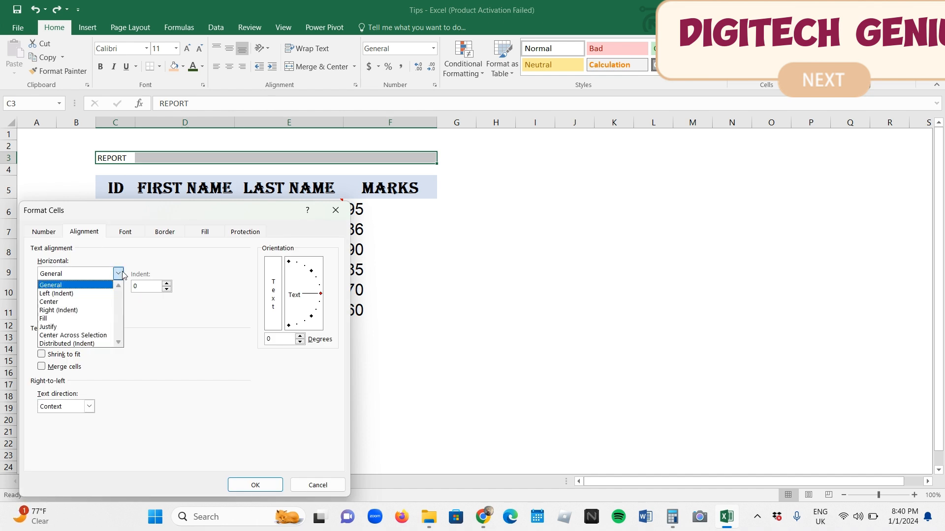
left_click(107, 340)
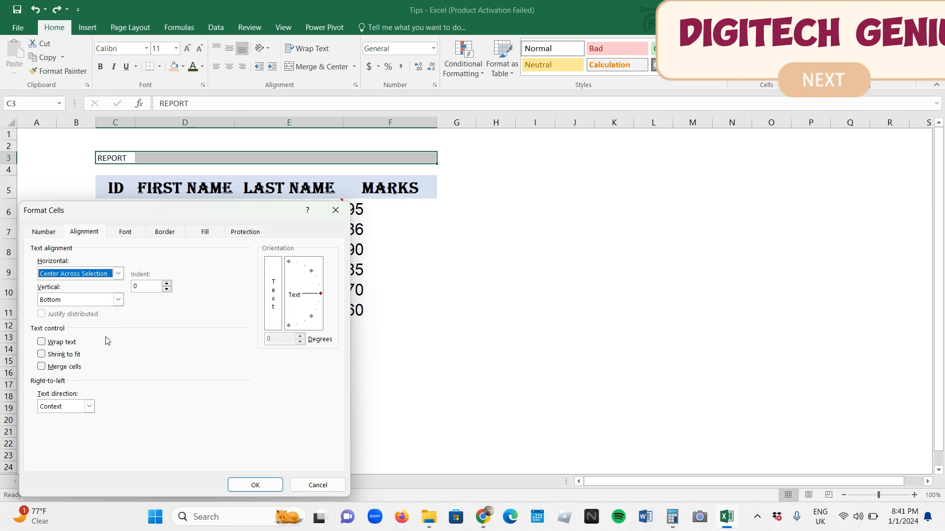
left_click(255, 486)
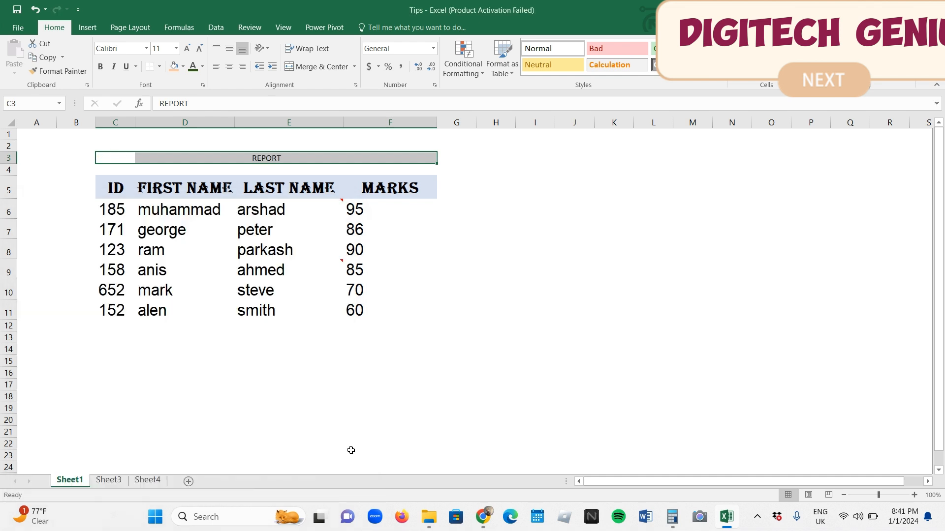
left_click(399, 423)
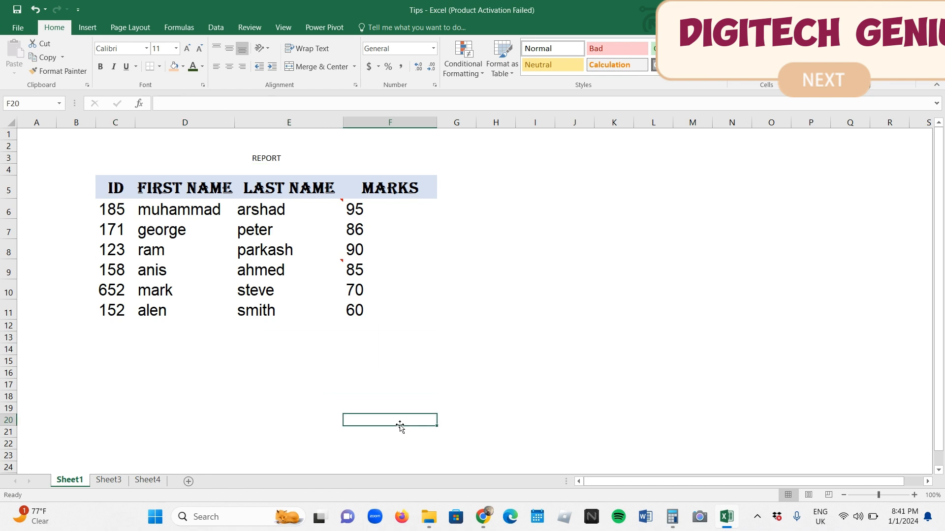
Make the REPORT title stored in C3 bold and set its font size to 25
key("Up")
key("Up")
key("Up")
key("Up")
key("Up")
key("Up")
key("Up")
key("Up")
key("Up")
key("Up")
key("Up")
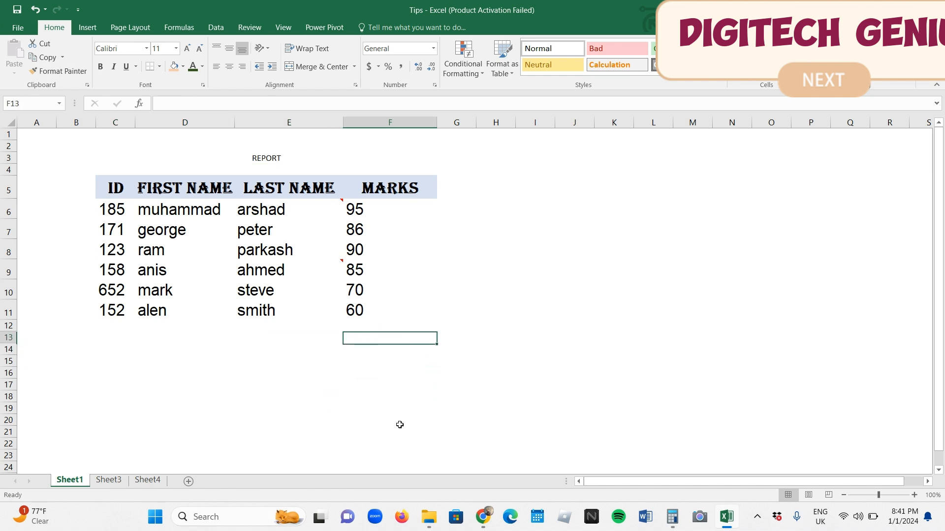
key("Up")
key("Up")
key("Up")
key("Up")
key("Up")
key("Up")
key("Left")
key("Left")
key("Left")
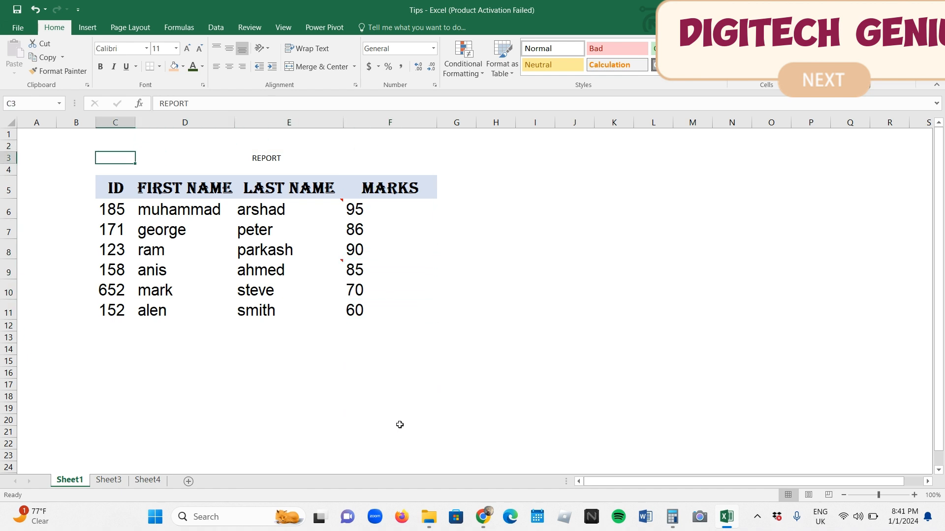
key("ctrl+b")
left_click(162, 49)
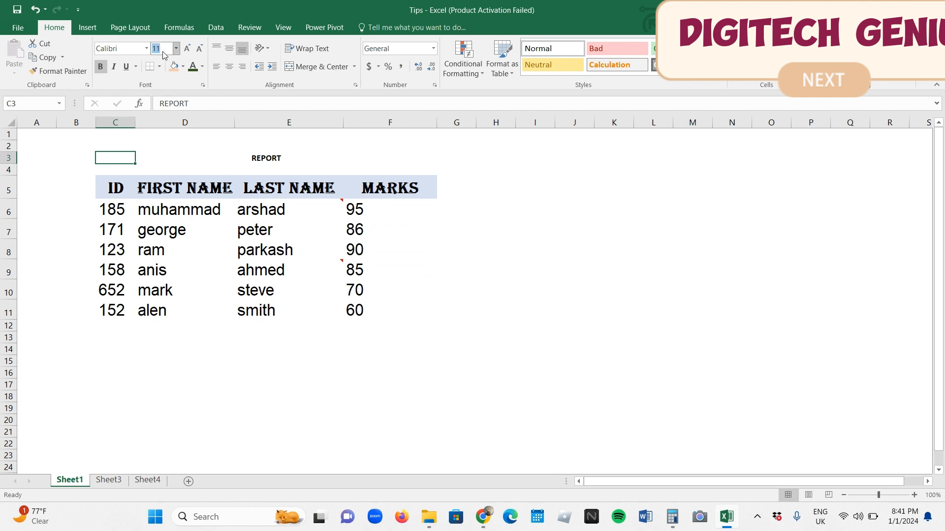
type("25")
key("Return")
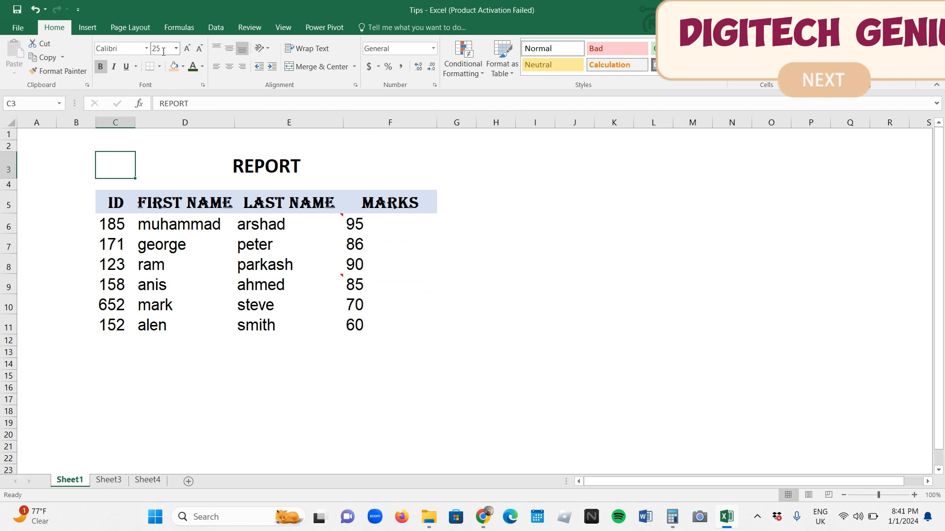
Select the first student record C6:F6 and the third record C8:F8 one after the other
key("Down")
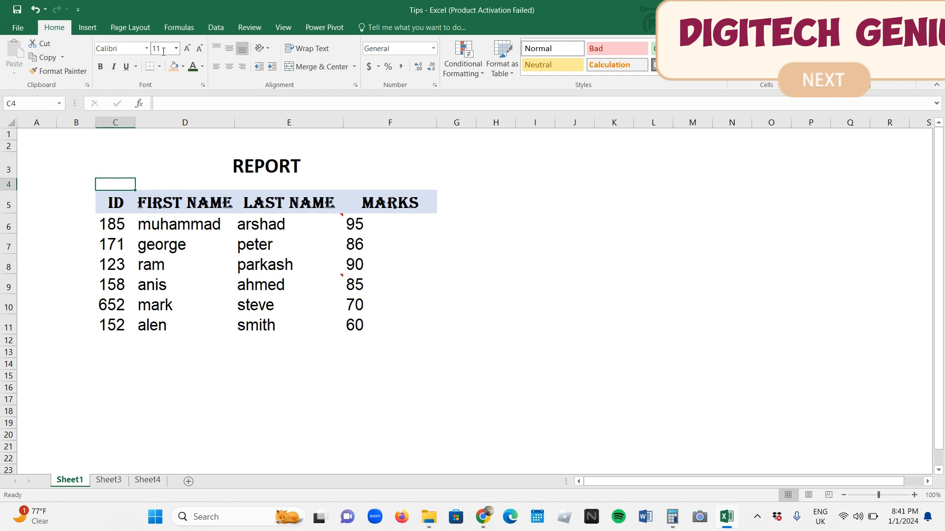
key("Down")
key("Down")
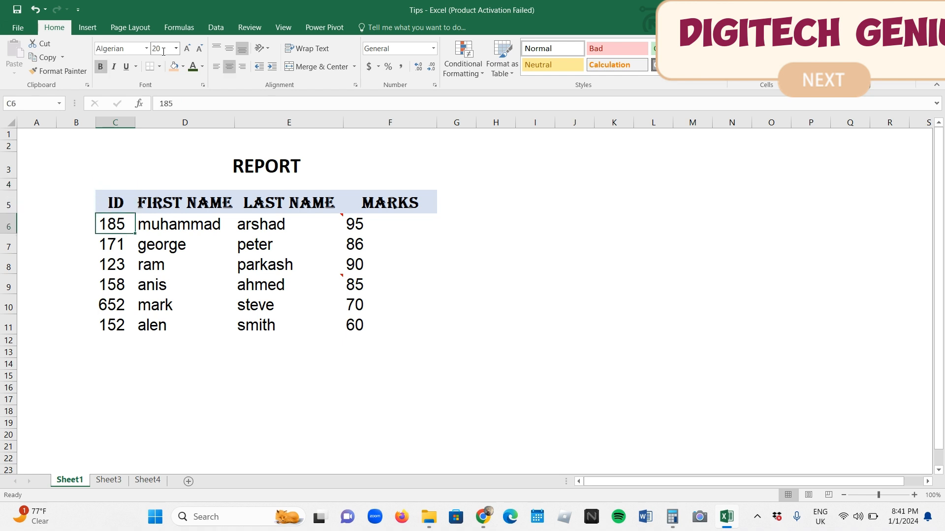
key("shift+Right")
key("shift+Right")
key("shift+Right")
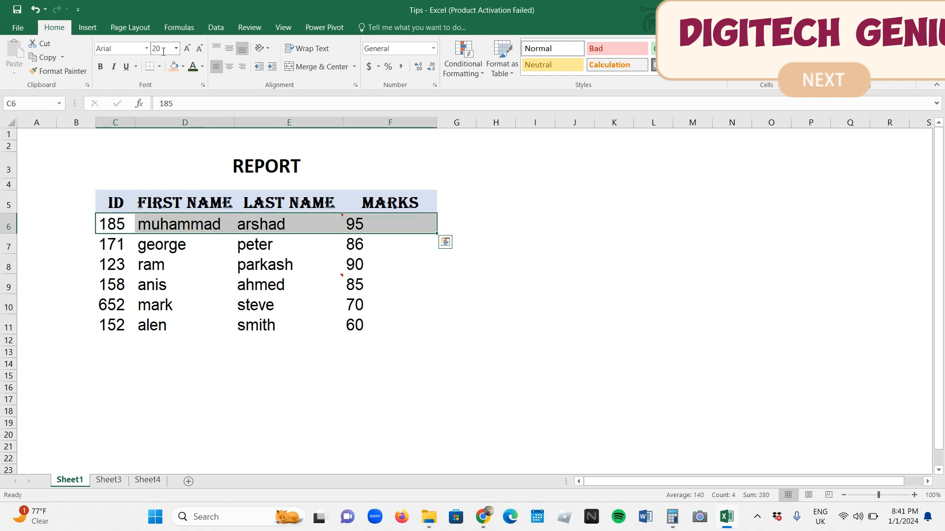
key("Down")
key("Down")
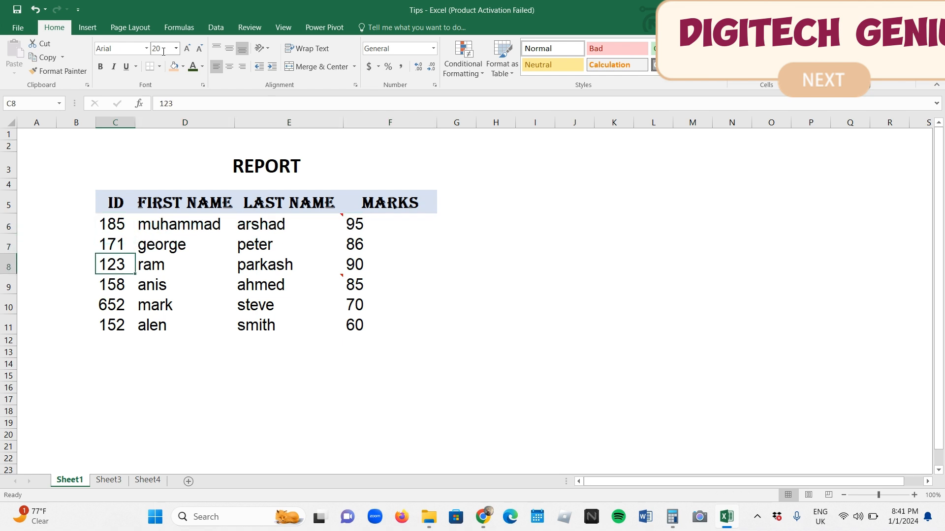
key("shift+Right")
key("shift+Right")
Copy the first student record C6:F6 and paste it into row 16, starting at C16
key("shift+Right")
key("Up")
key("Up")
key("shift+Right")
key("shift+Right")
key("shift+Right")
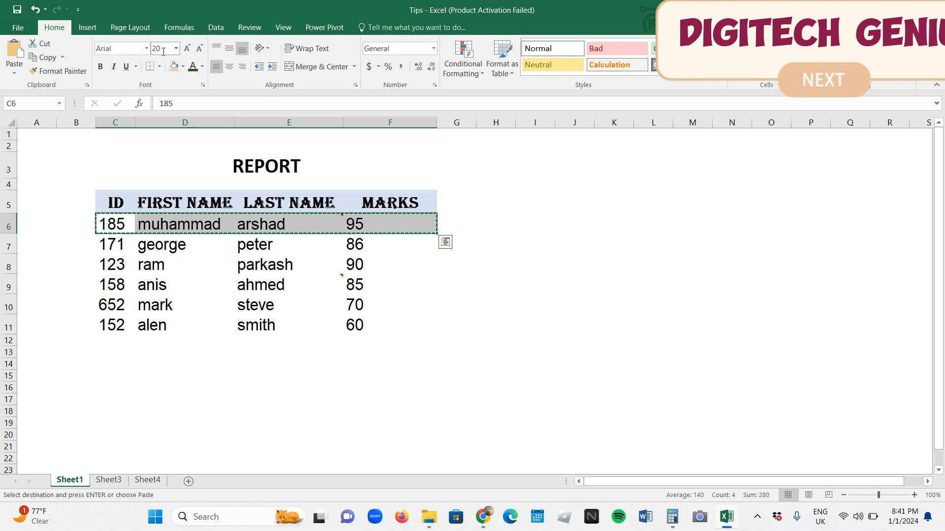
key("Down")
key("Down")
key("Down")
key("Down")
key("Down")
key("Down")
key("Down")
key("Down")
key("Down")
key("Down")
key("Return")
Copy the third student record C8:F8 and paste it into row 17, starting at C17
key("Up")
key("Up")
key("Up")
key("Up")
key("Up")
key("Up")
key("Up")
key("Up")
key("shift+Right")
key("shift+Right")
key("shift+Right")
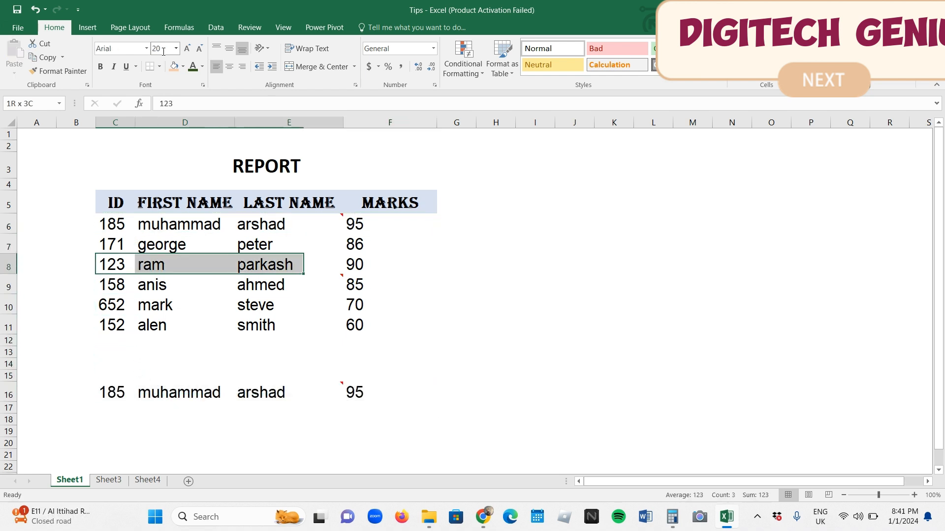
key("ctrl+c")
key("Down")
key("Down")
key("Down")
key("Down")
key("Down")
key("Down")
key("Down")
key("Down")
key("Down")
key("Return")
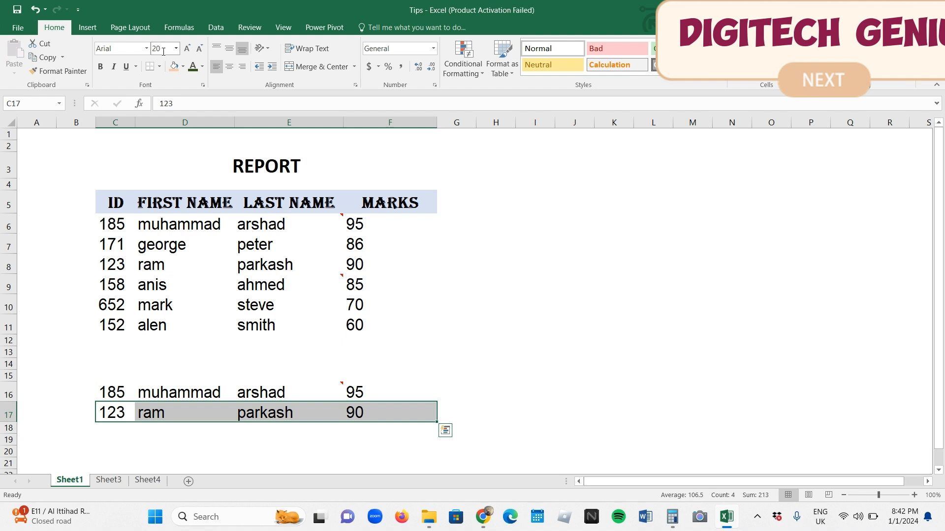
Undo both record pastes below the table and cancel the copy mode
key("ctrl+z")
key("ctrl+z")
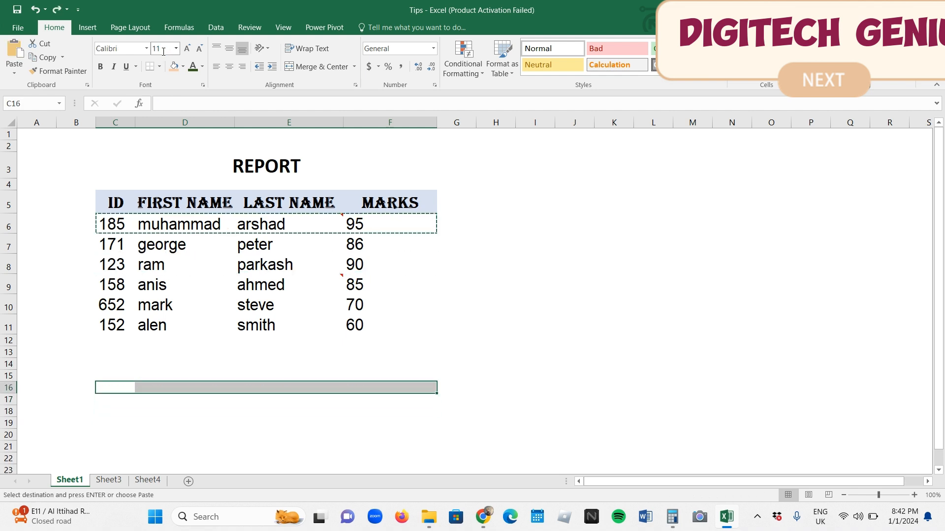
key("Escape")
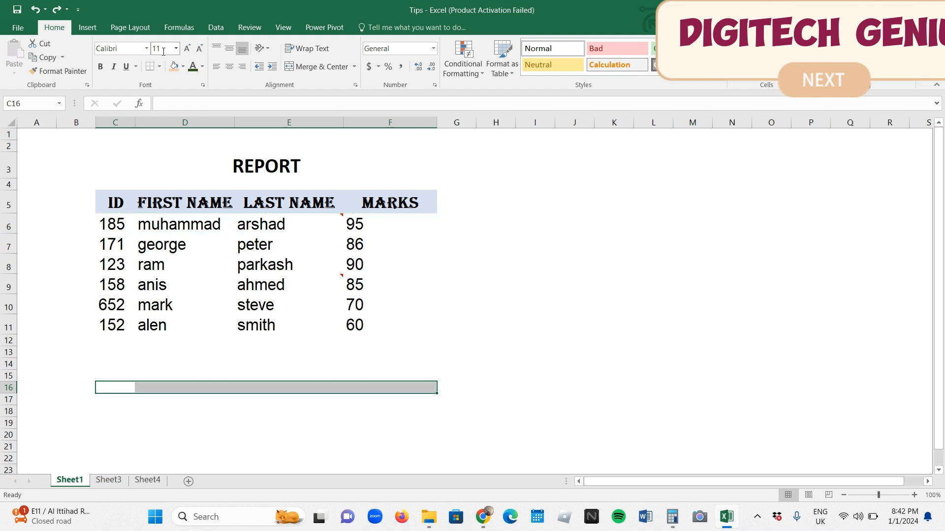
Open the Office Clipboard with C6 selected and clear all of its stored items
left_click(129, 225)
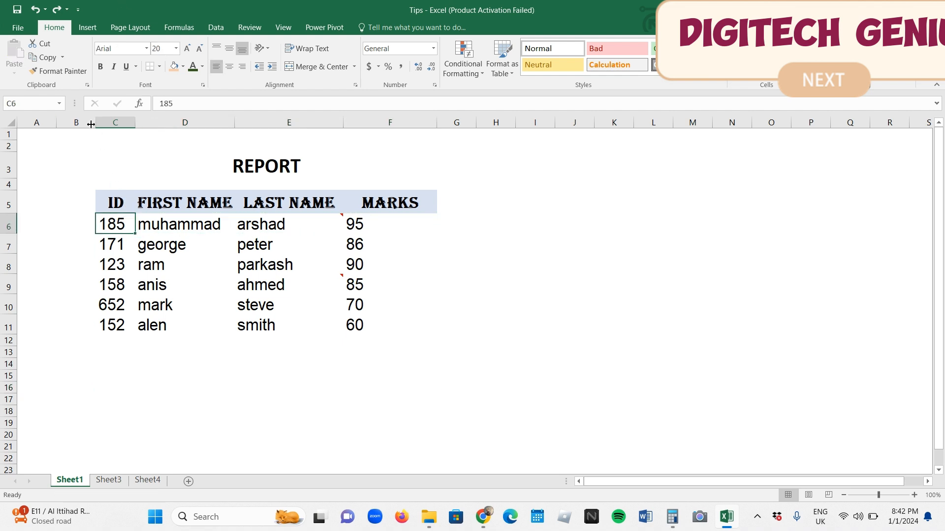
left_click(87, 85)
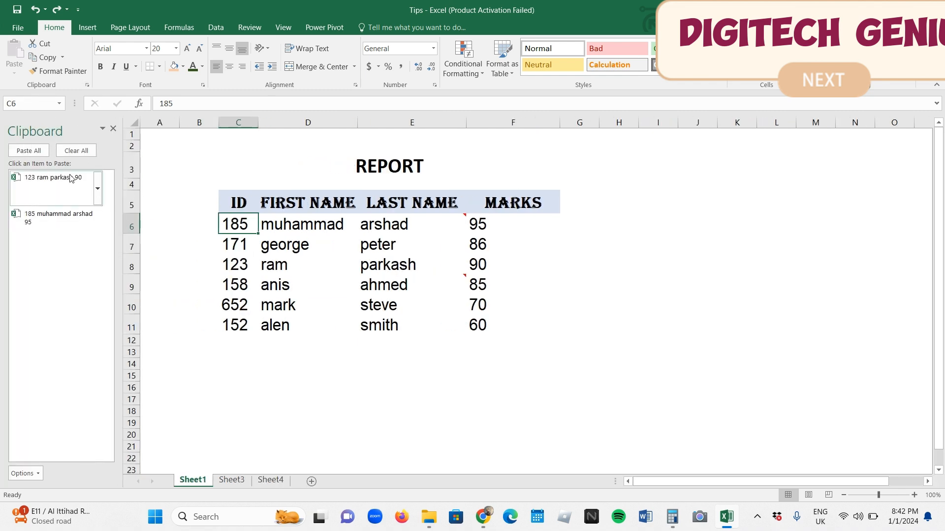
left_click(76, 151)
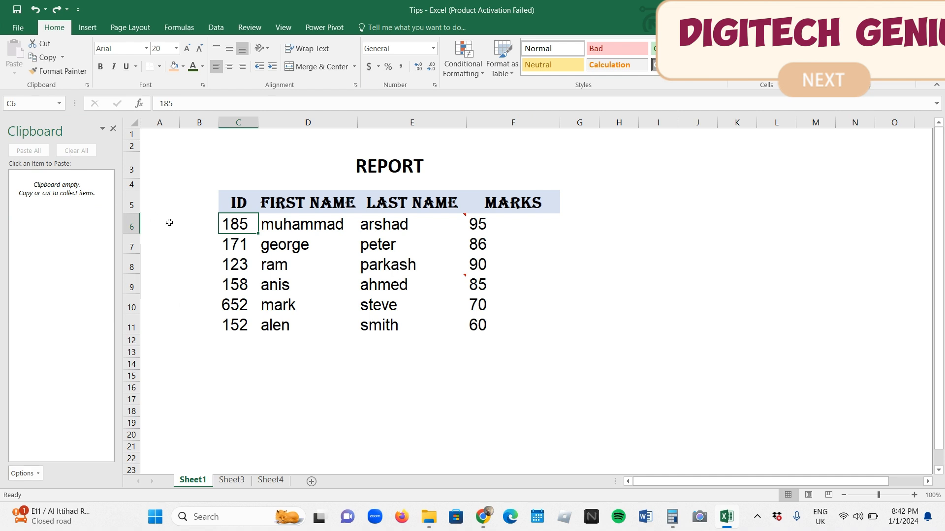
Copy the first student record C6:F6 to the emptied clipboard
key("shift+Right")
key("shift+Right")
key("shift+Right")
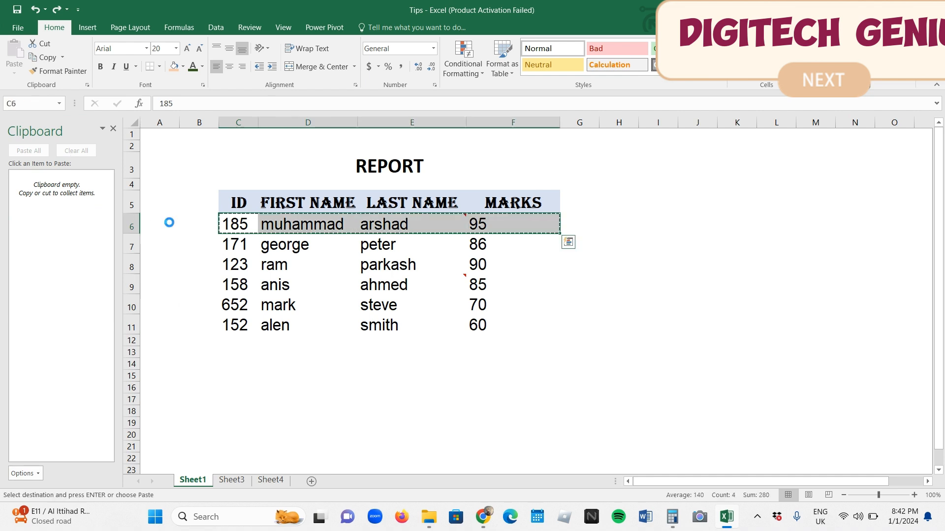
Copy the records in C6:F6, C8:F8 and C10:F10 one after another to collect them on the Office Clipboard
key("ctrl+c")
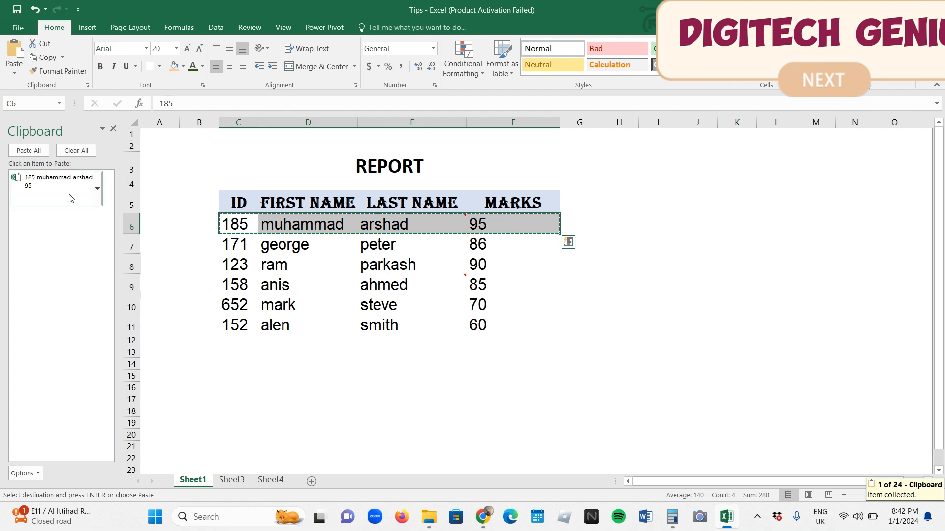
left_click(241, 265)
left_click_drag(241, 264, 476, 266)
key("ctrl+c")
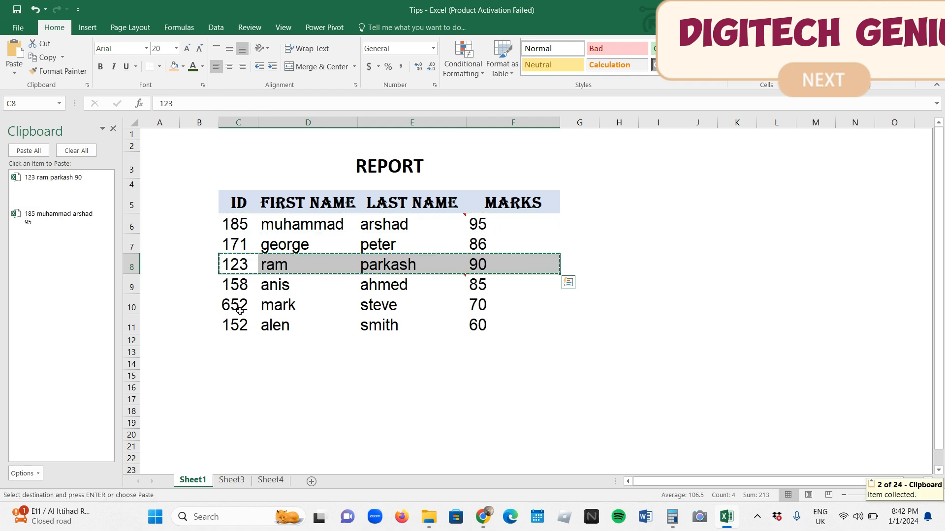
left_click_drag(239, 310, 472, 306)
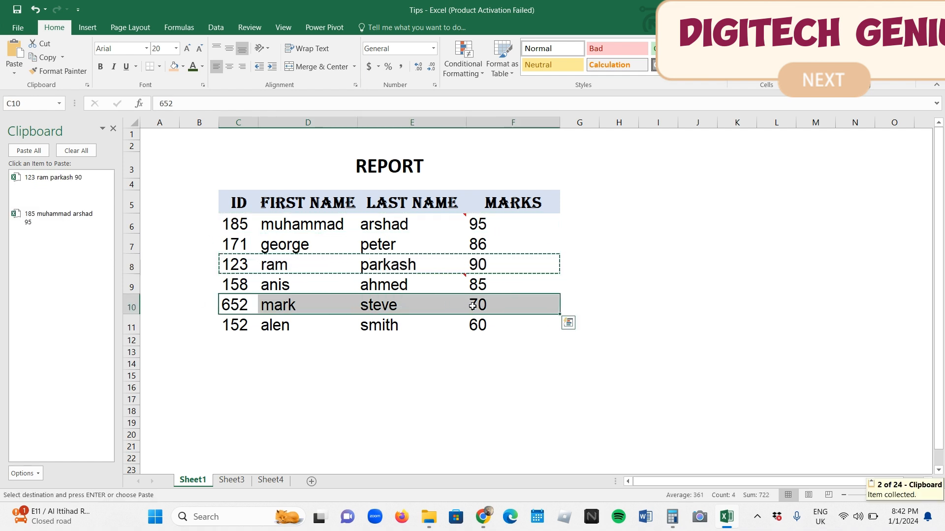
key("ctrl+c")
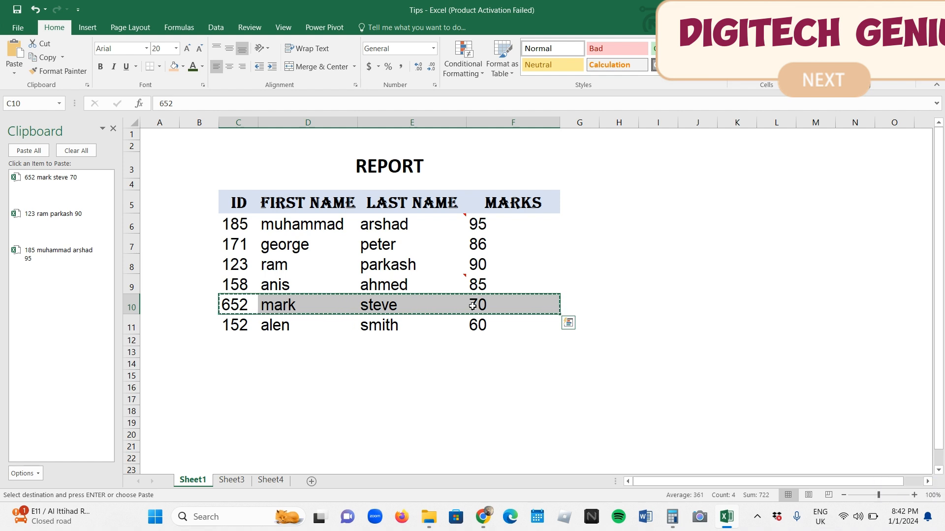
Add a new worksheet and paste all collected clipboard items into it, starting at cell B6
left_click(521, 398)
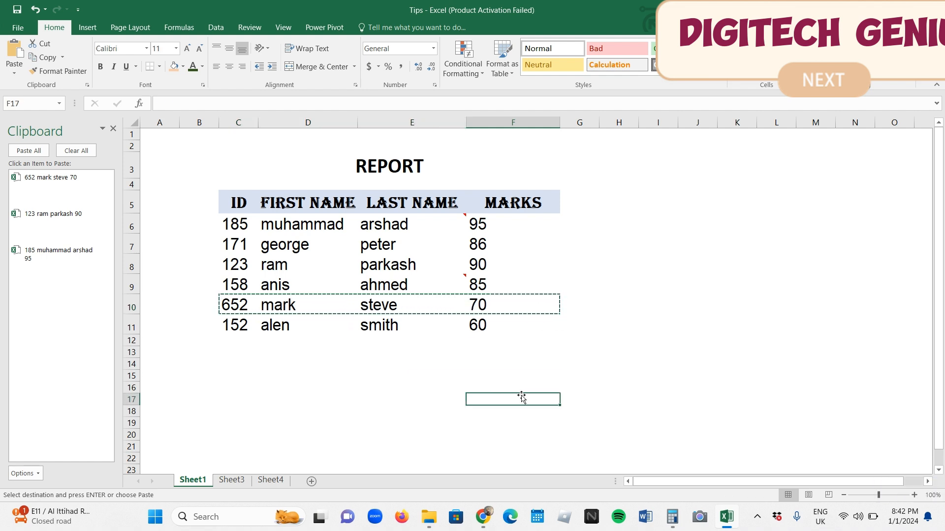
key("Right")
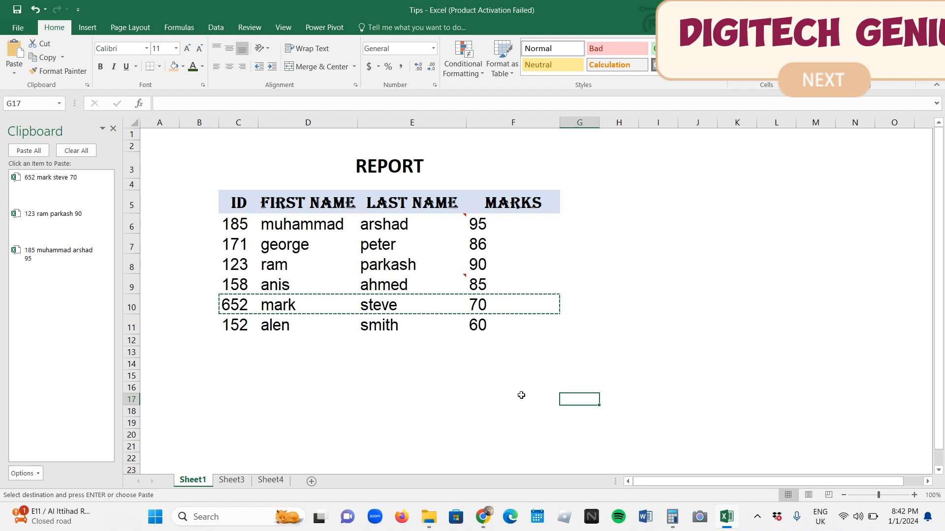
left_click(311, 482)
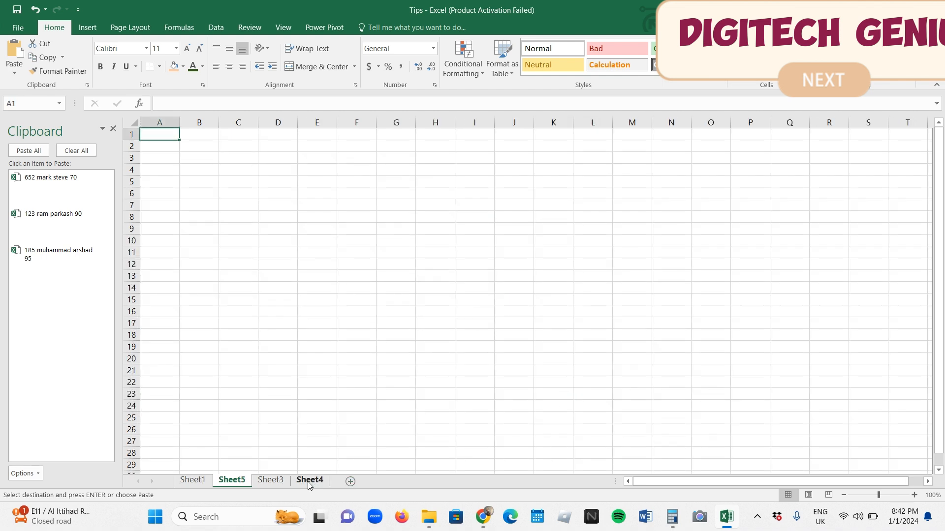
left_click(196, 197)
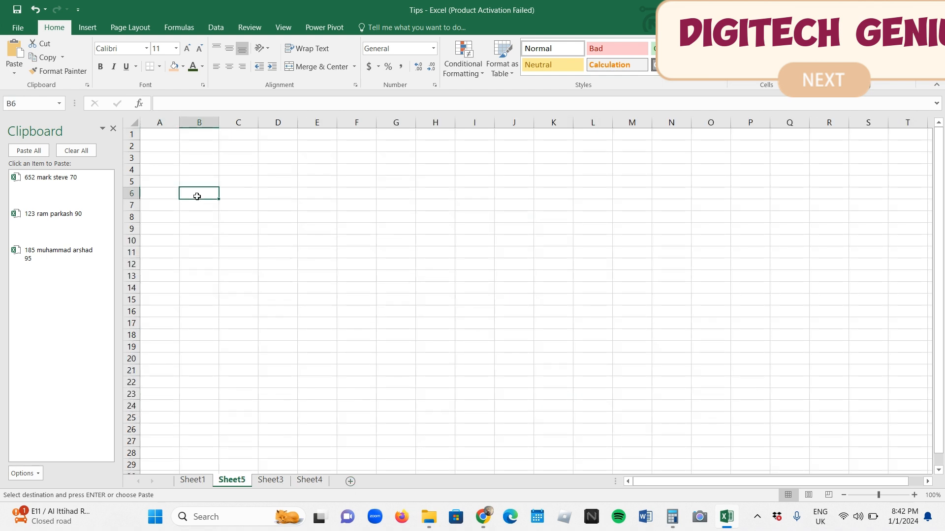
left_click(29, 150)
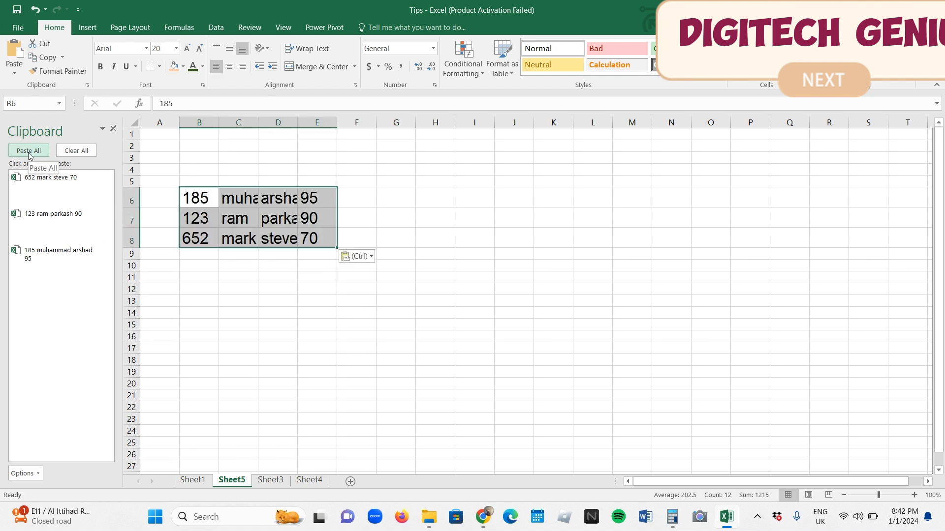
AutoFit the widths of columns C and D to the pasted names and deselect the records
double_click(257, 118)
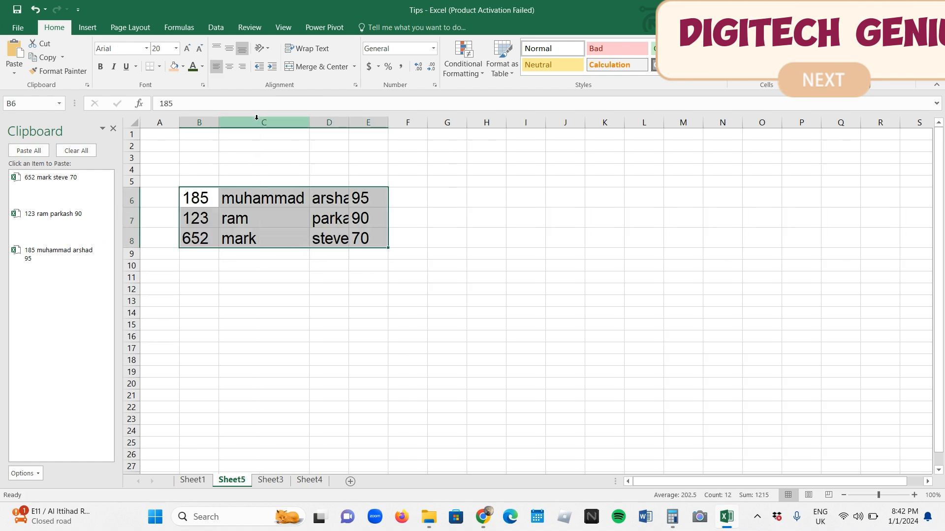
double_click(347, 122)
left_click(424, 160)
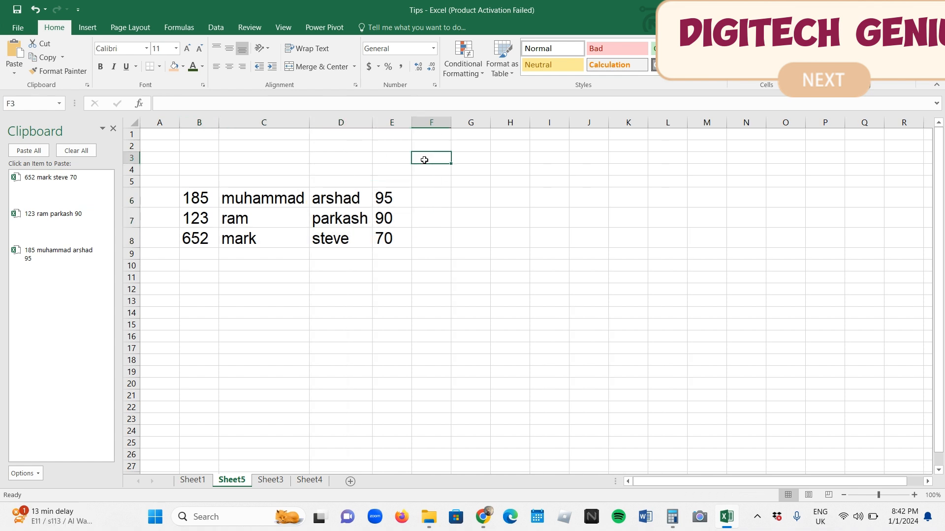